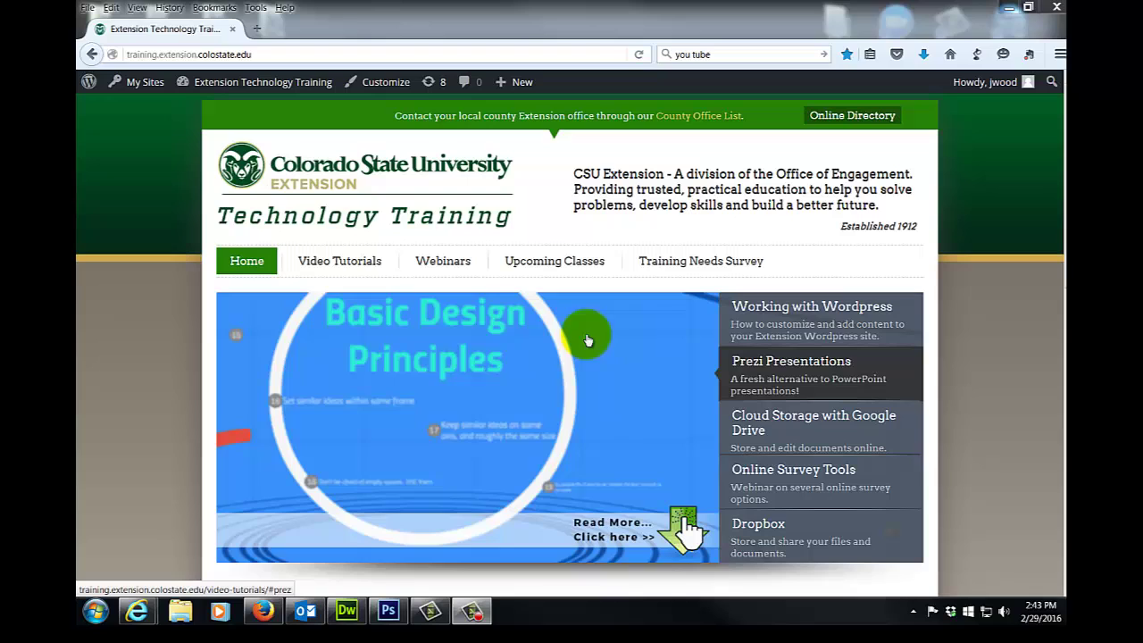
# Go to the site's Dashboard and open Appearance > Theme Options for Infoway Pro.
pyautogui.click(434, 477)
pyautogui.click(452, 350)
pyautogui.click(384, 479)
pyautogui.click(458, 405)
pyautogui.moveTo(458, 404); pyautogui.dragTo(602, 402)
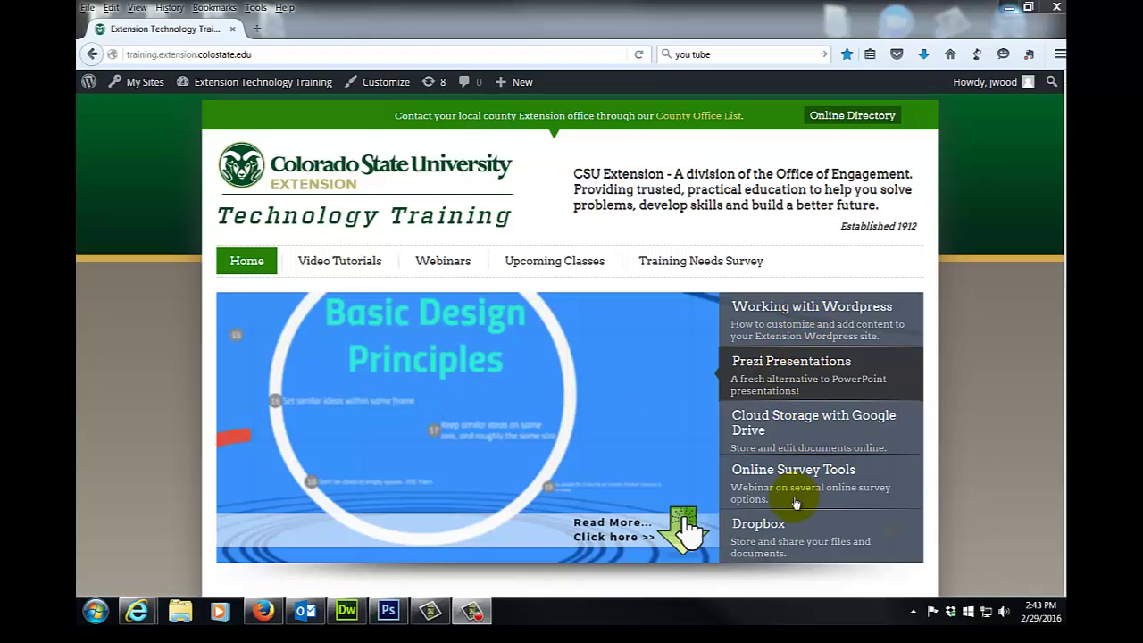
pyautogui.click(651, 383)
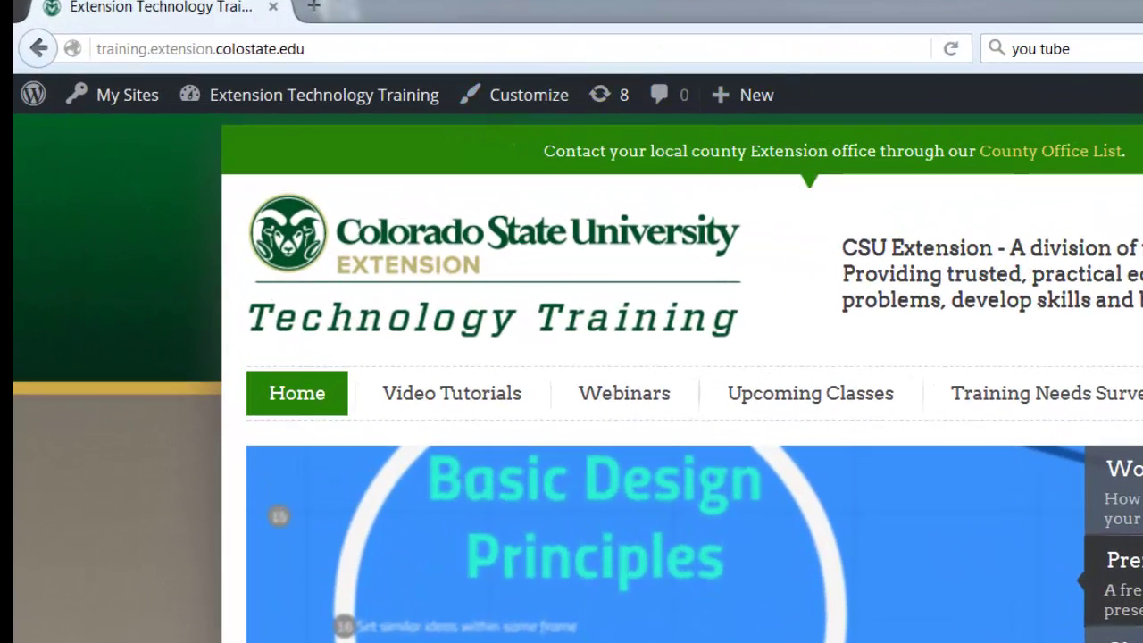
pyautogui.moveTo(259, 82)
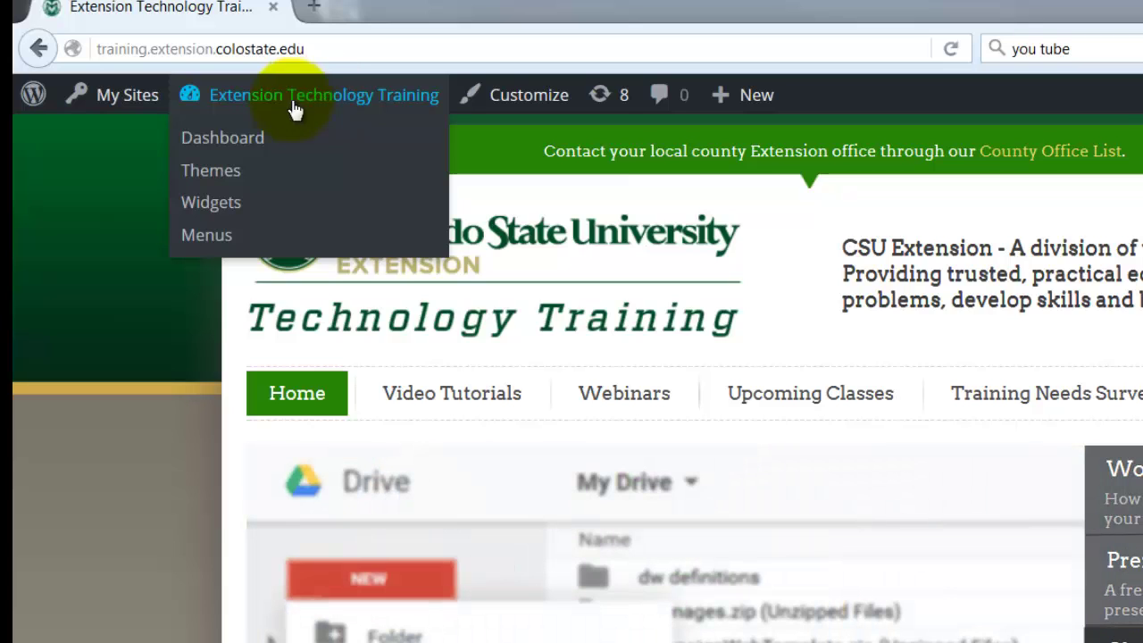
pyautogui.click(227, 143)
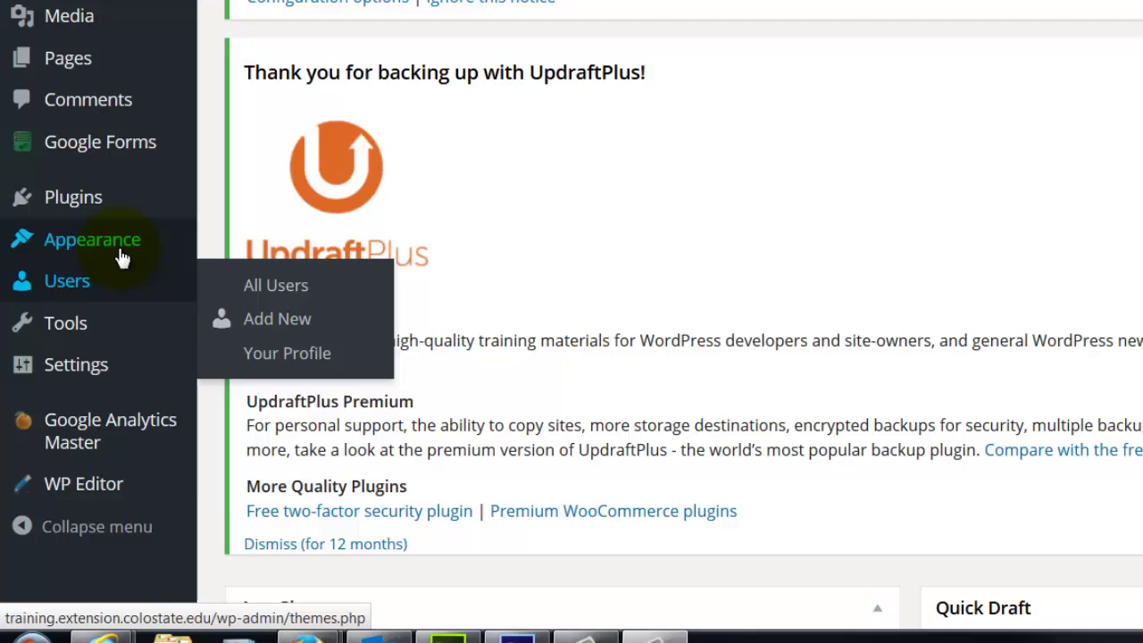
pyautogui.moveTo(92, 240)
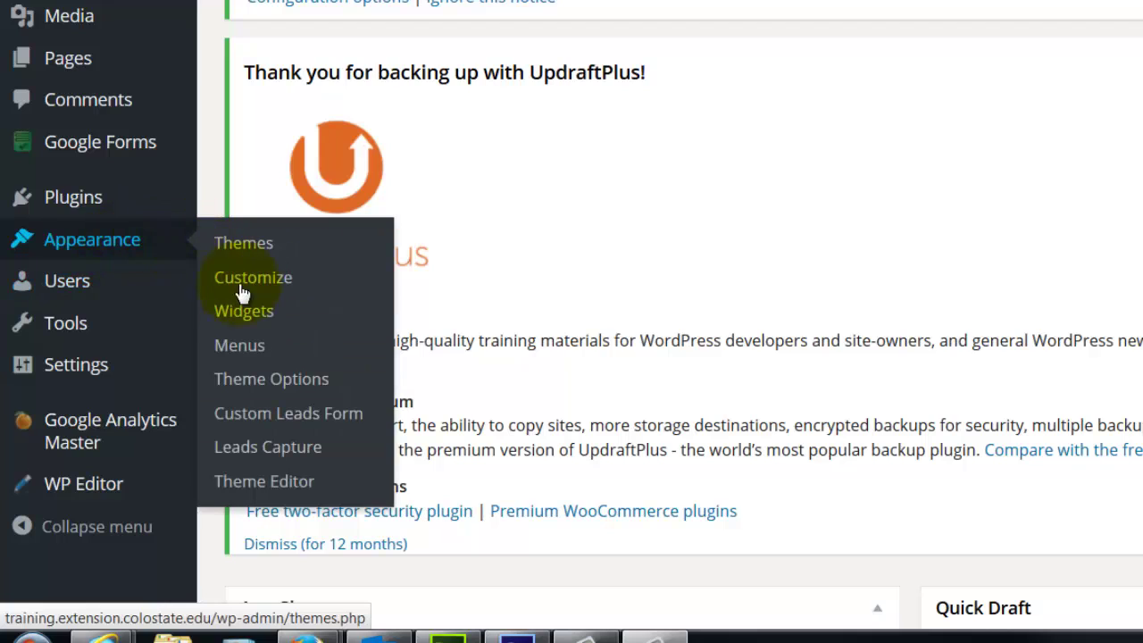
pyautogui.click(261, 381)
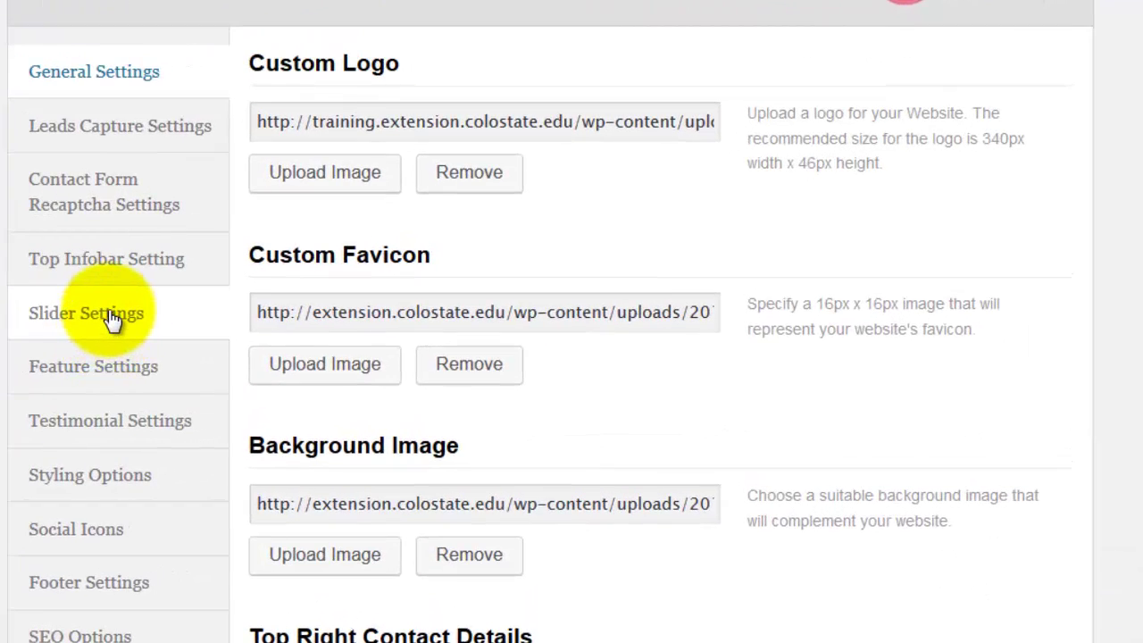
# Show Slider Settings and review the First Slider fields (speed 8000, Farm to Table heading).
pyautogui.click(255, 364)
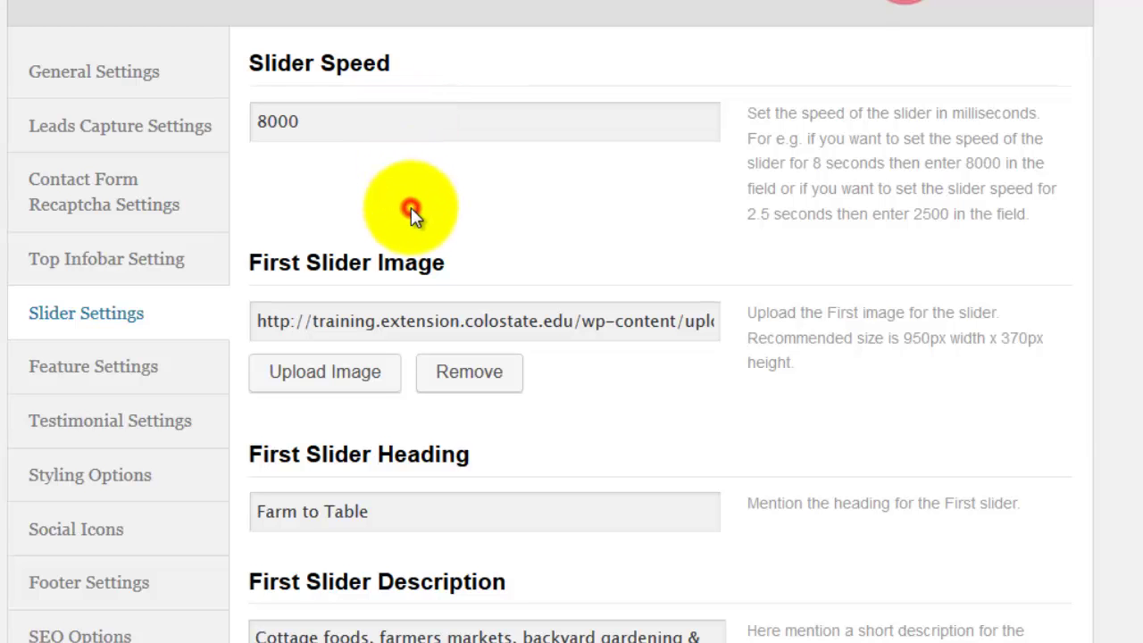
pyautogui.scroll(-1, 411, 207)
pyautogui.scroll(-1, 415, 205)
pyautogui.scroll(-2, 413, 209)
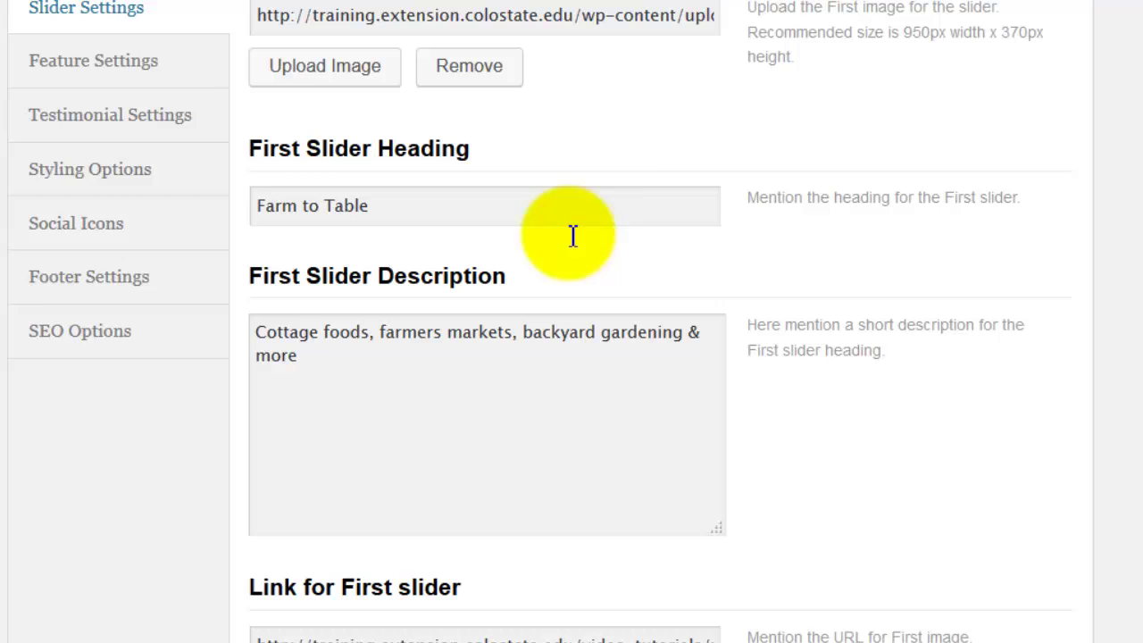
pyautogui.scroll(2, 610, 134)
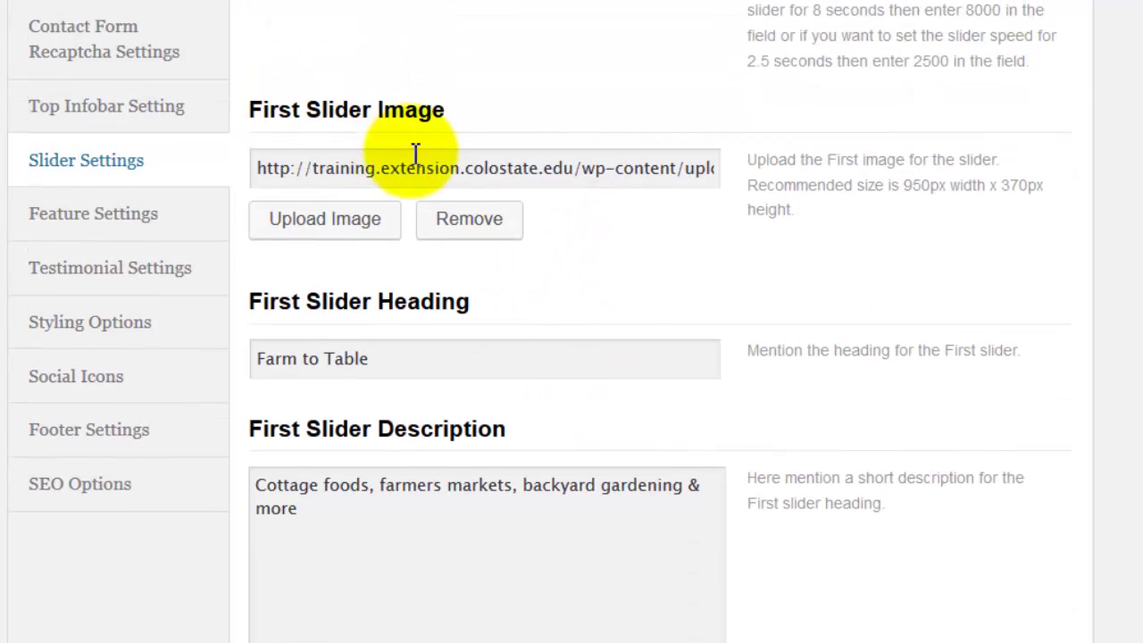
# Set the first slide's image to slider-farmersmarket21.jpg.
pyautogui.click(323, 228)
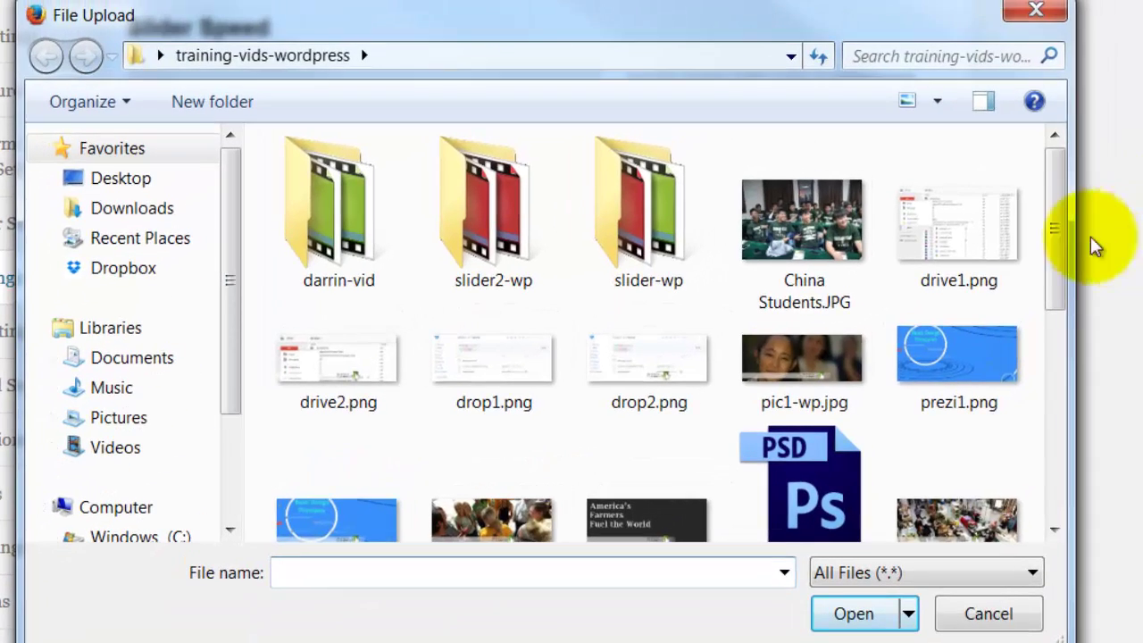
pyautogui.moveTo(1055, 232); pyautogui.dragTo(1043, 317)
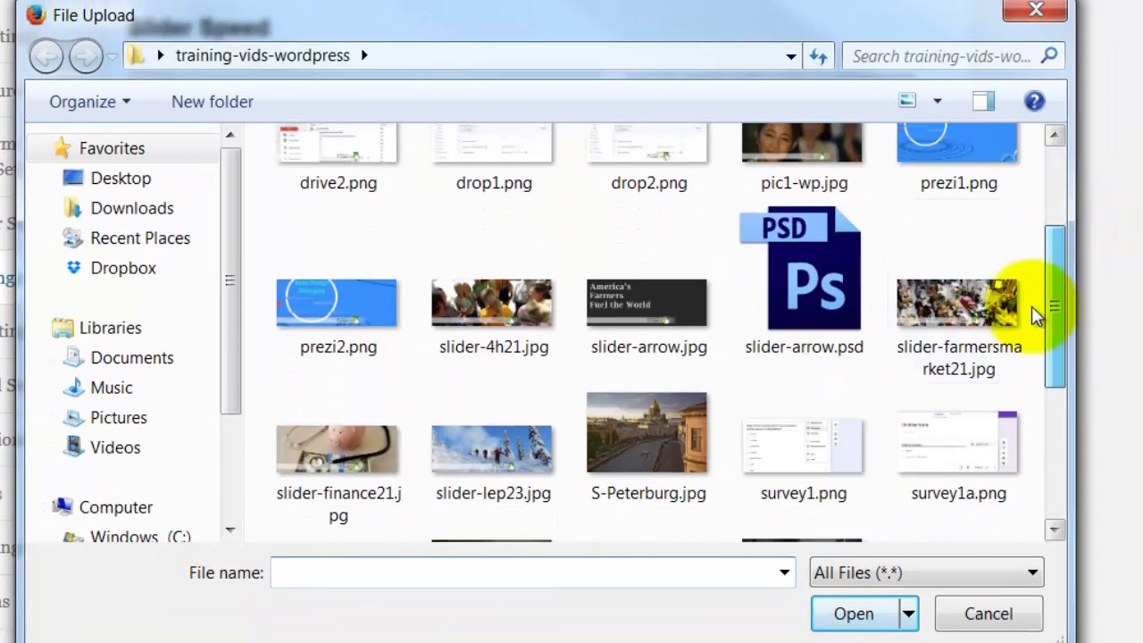
pyautogui.doubleClick(946, 312)
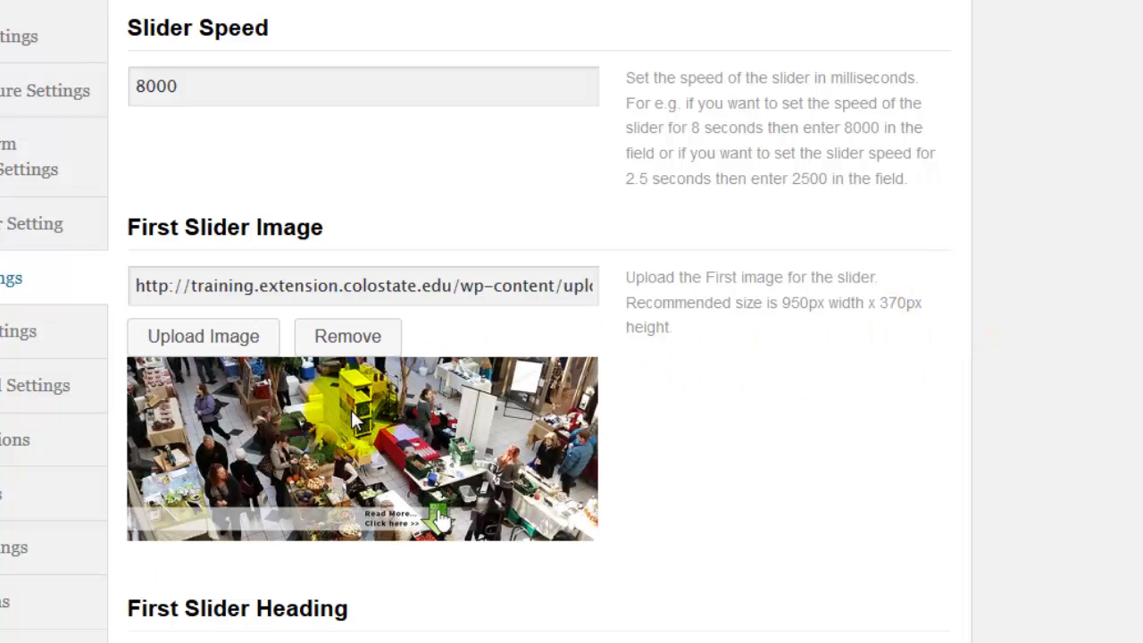
pyautogui.scroll(-3, 390, 267)
# Enter the first slide heading Farm to Table and paste its cottage foods description.
pyautogui.click(390, 247)
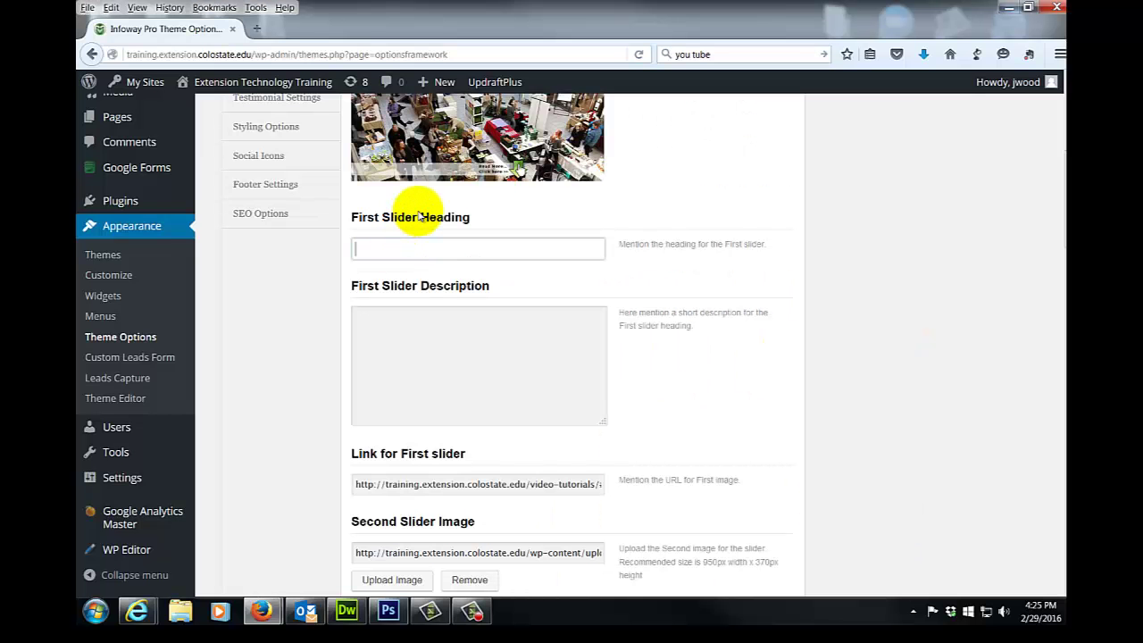
pyautogui.click(388, 247)
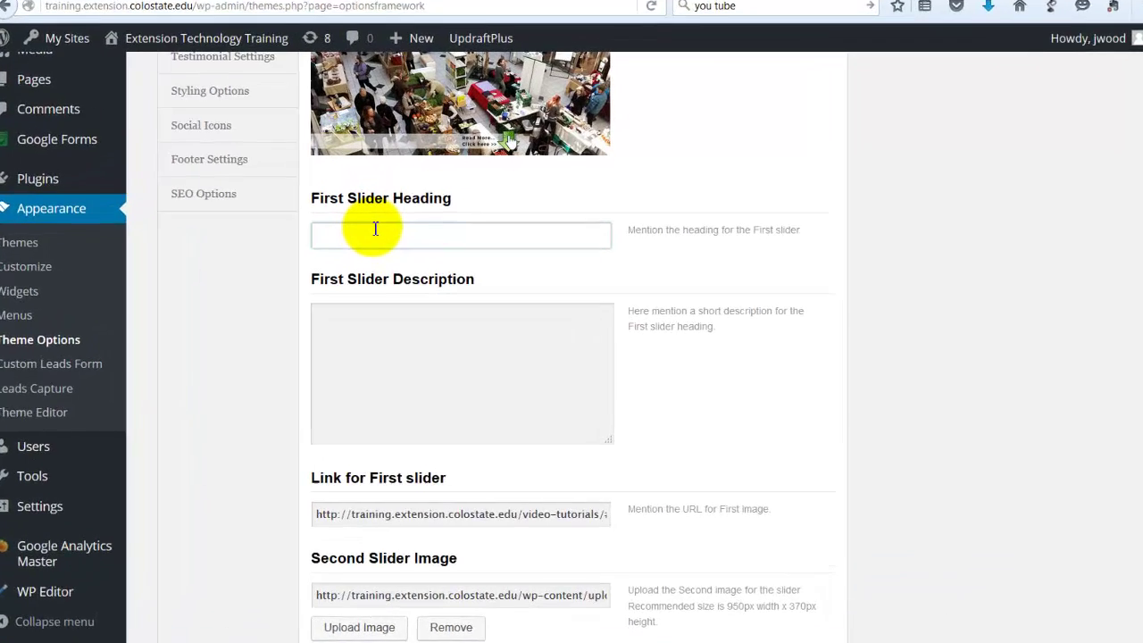
pyautogui.write('Farm to Table')
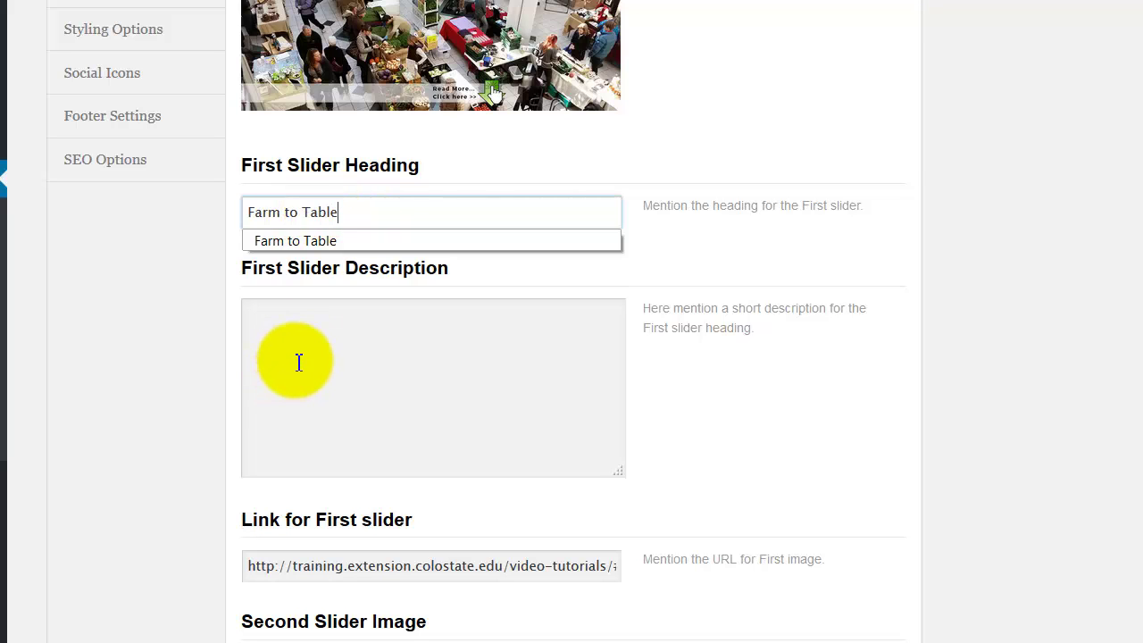
pyautogui.click(297, 361)
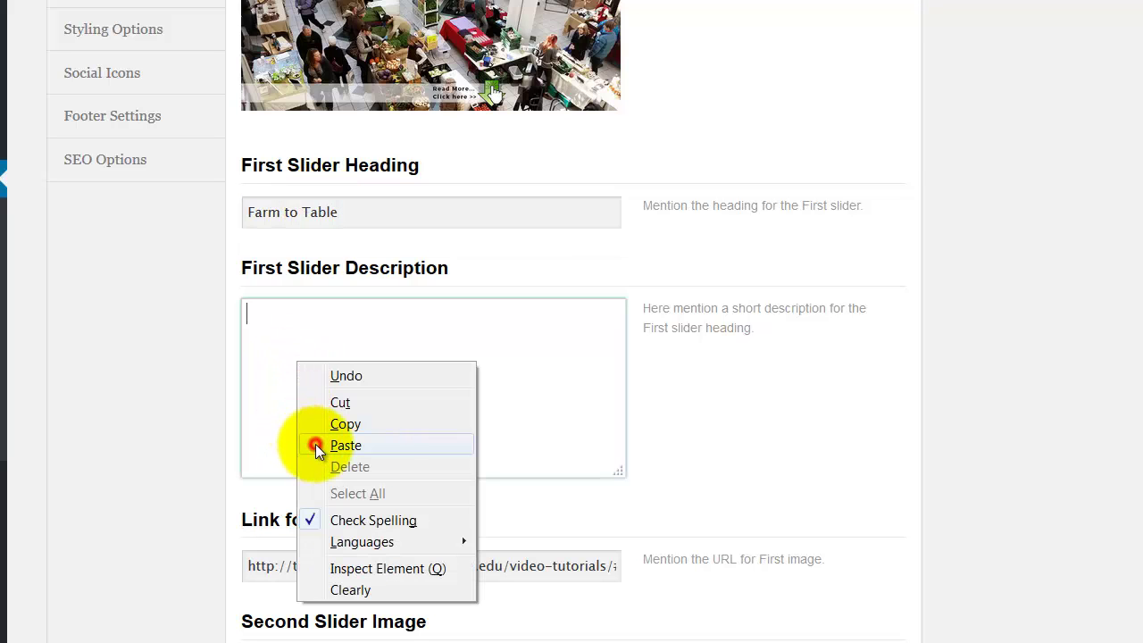
pyautogui.click(314, 444)
# Paste the Farm to Table site address into the first slide's link field.
pyautogui.click(525, 496)
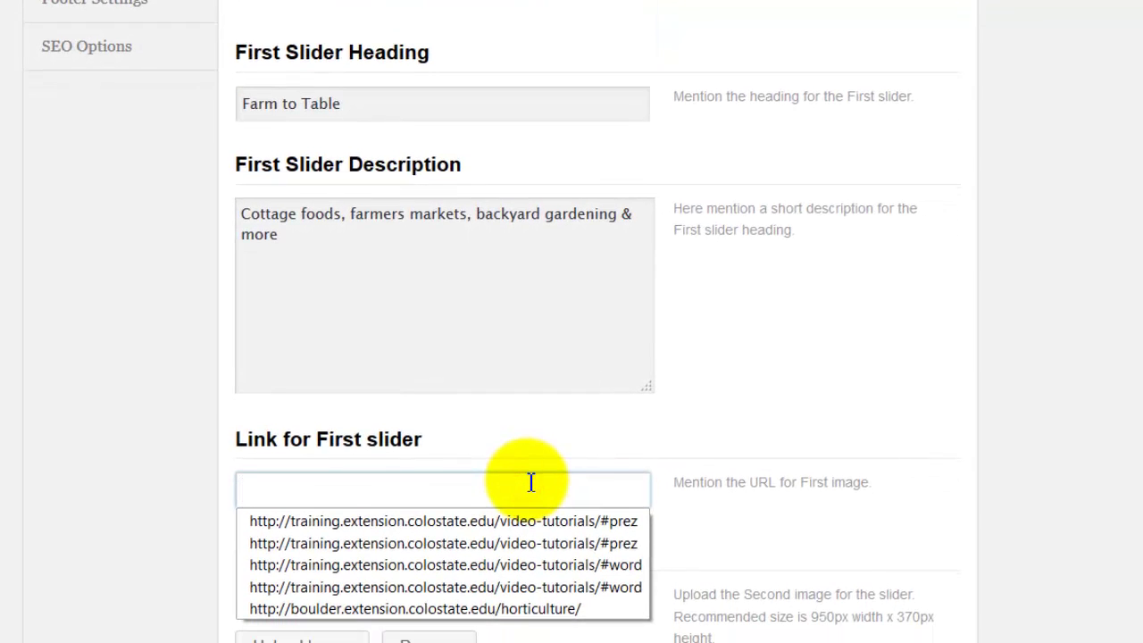
pyautogui.write('http://farmtotable.colostate.edu/')
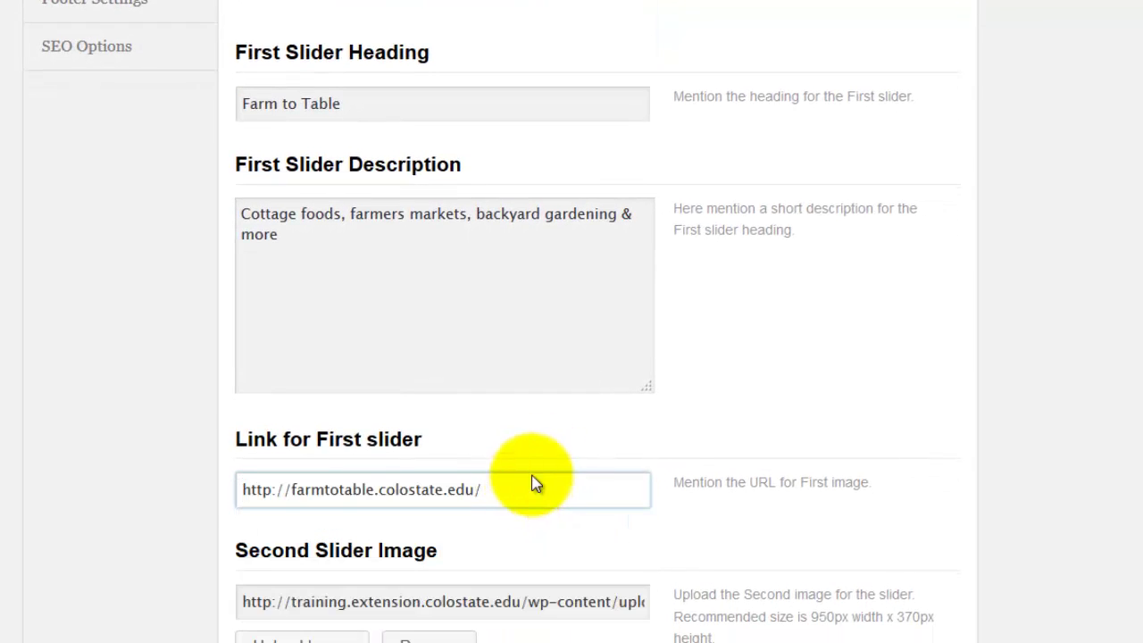
pyautogui.scroll(6, 589, 322)
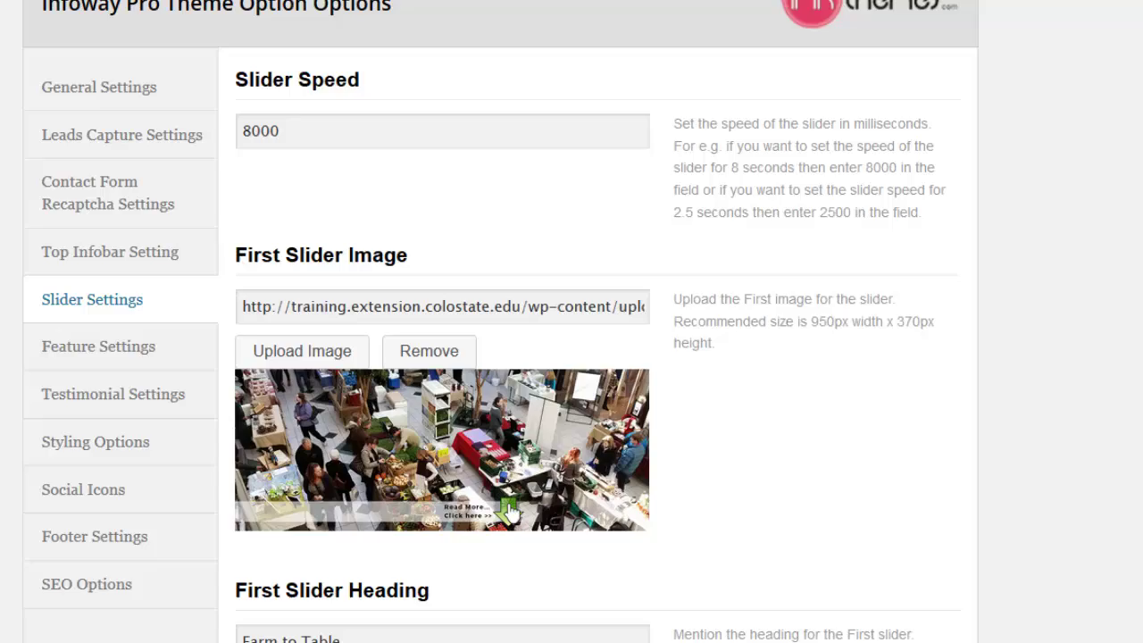
pyautogui.scroll(-5, 509, 511)
pyautogui.scroll(-8, 509, 511)
pyautogui.scroll(-8, 509, 510)
pyautogui.scroll(-6, 509, 511)
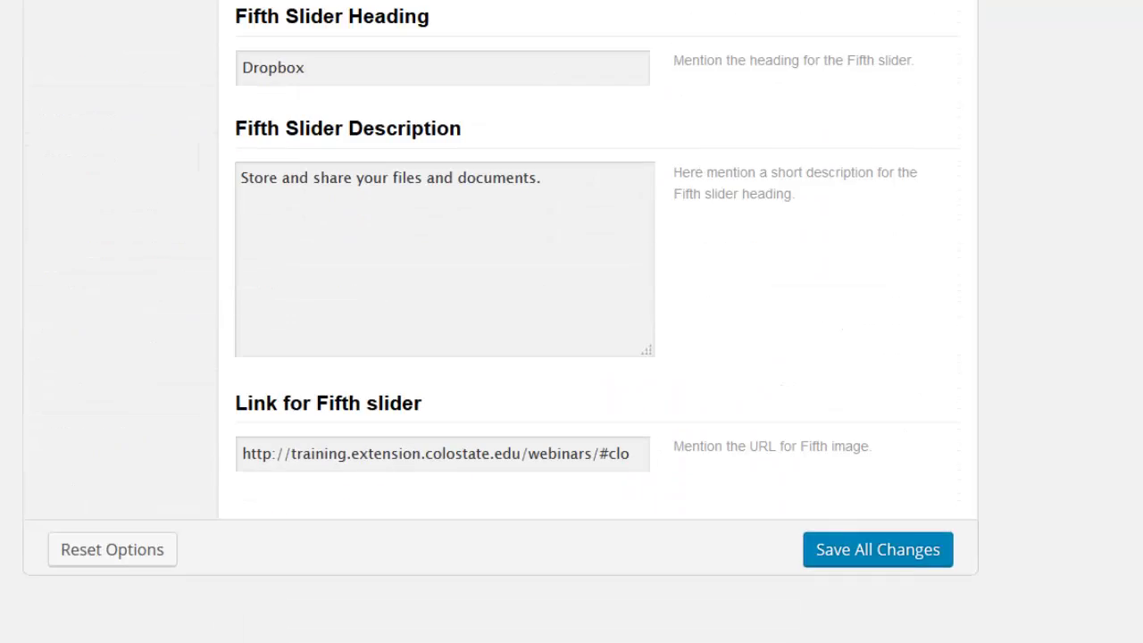
# Save all slider changes and verify the Farm to Table slide links correctly on the live homepage.
pyautogui.click(896, 556)
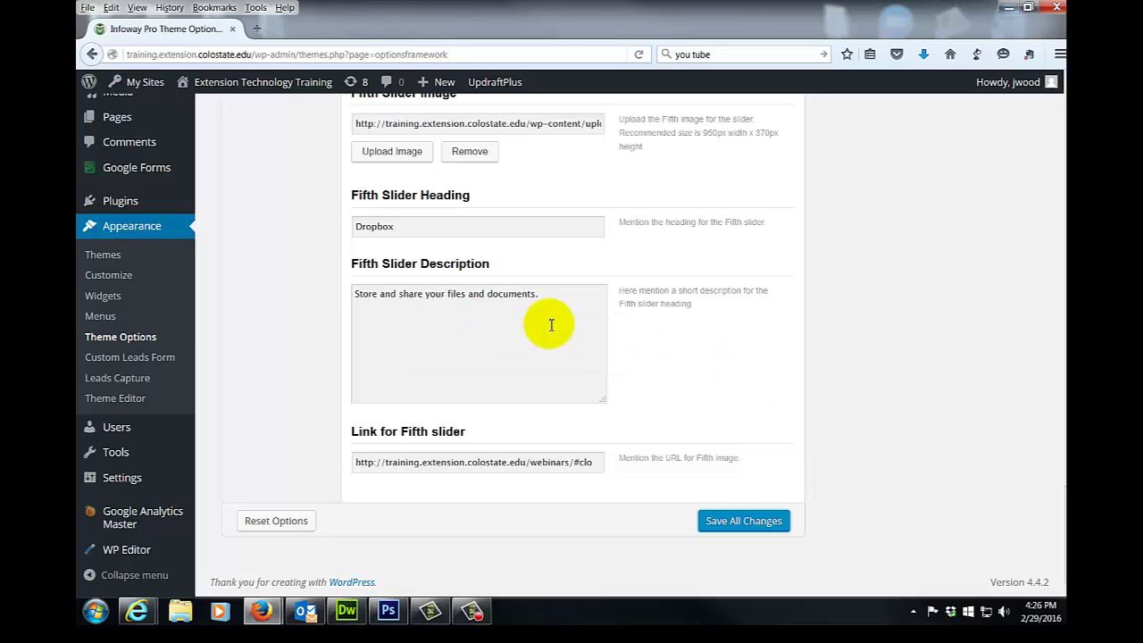
pyautogui.moveTo(263, 83)
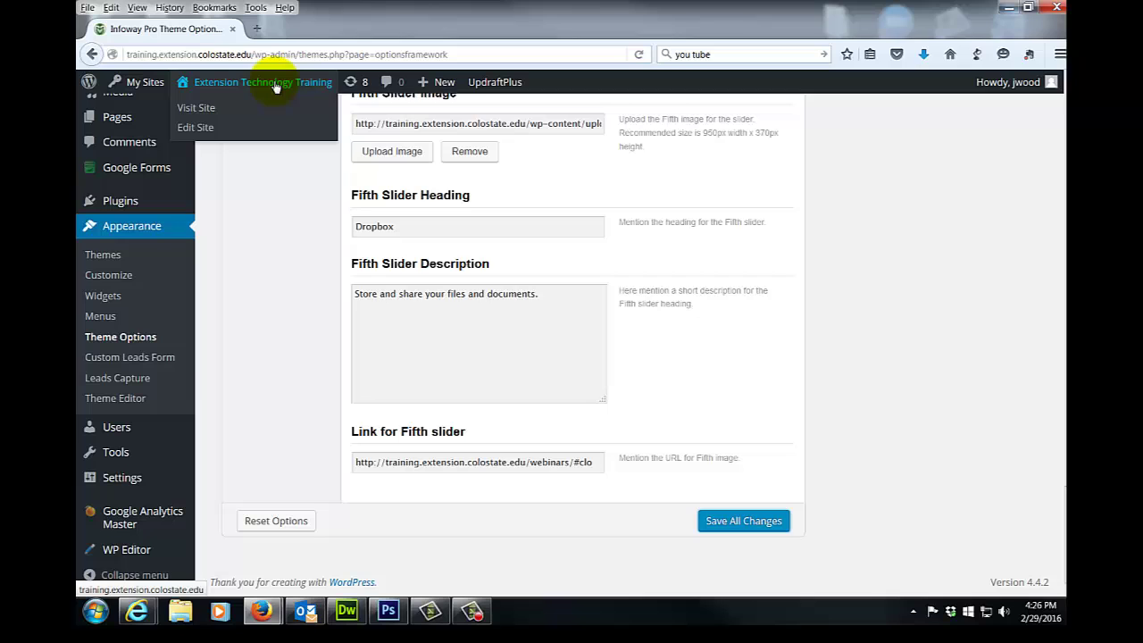
pyautogui.click(207, 111)
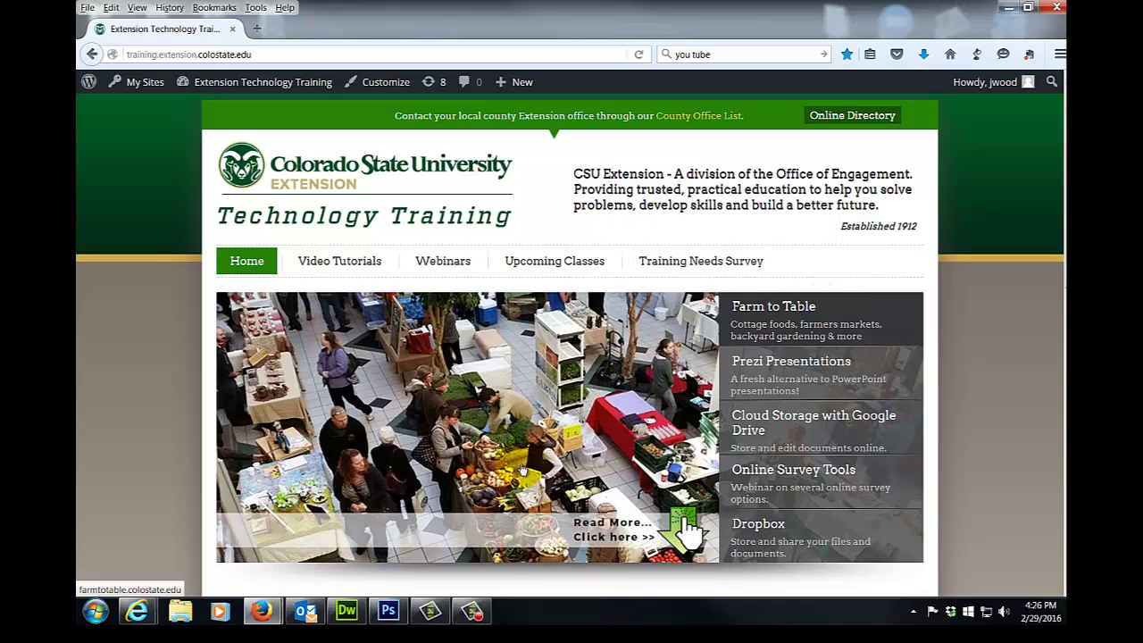
pyautogui.click(773, 314)
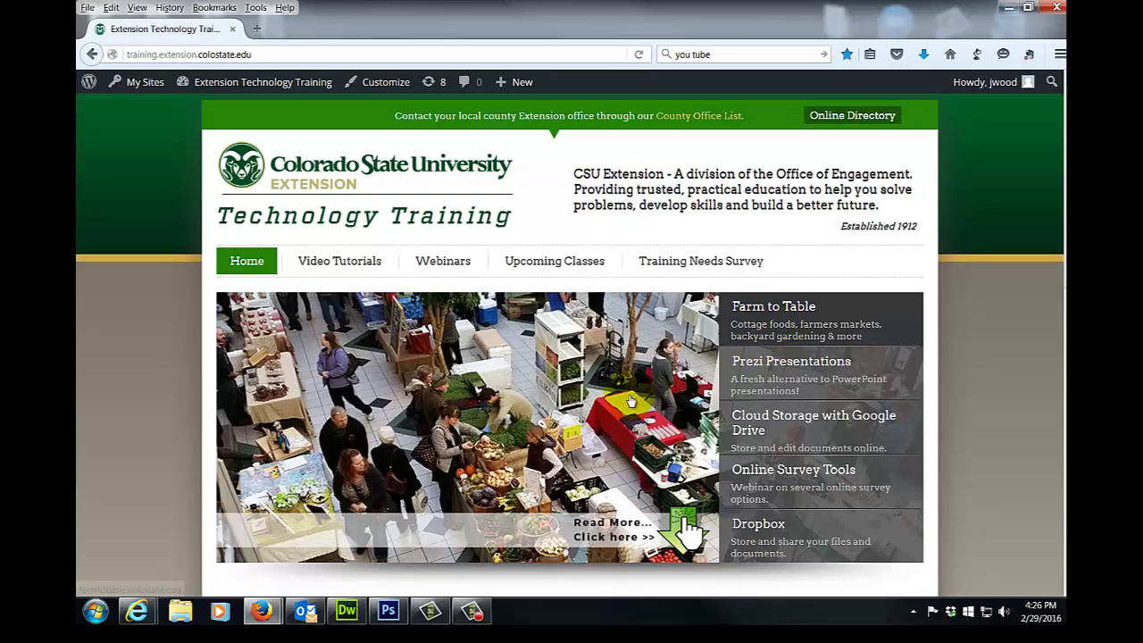
pyautogui.click(585, 396)
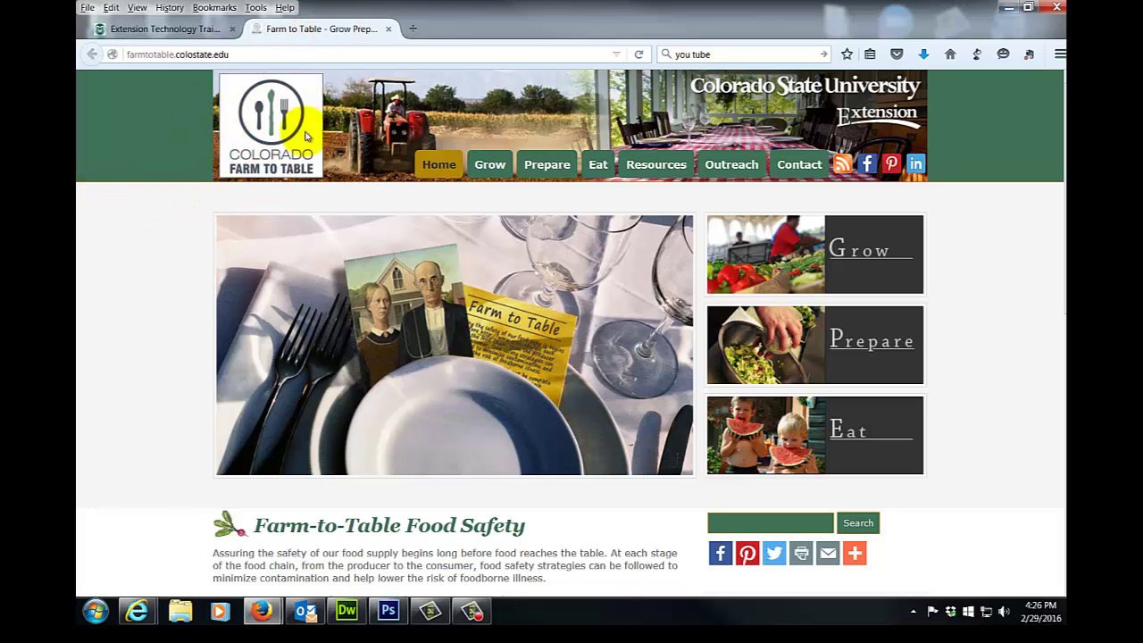
pyautogui.click(390, 30)
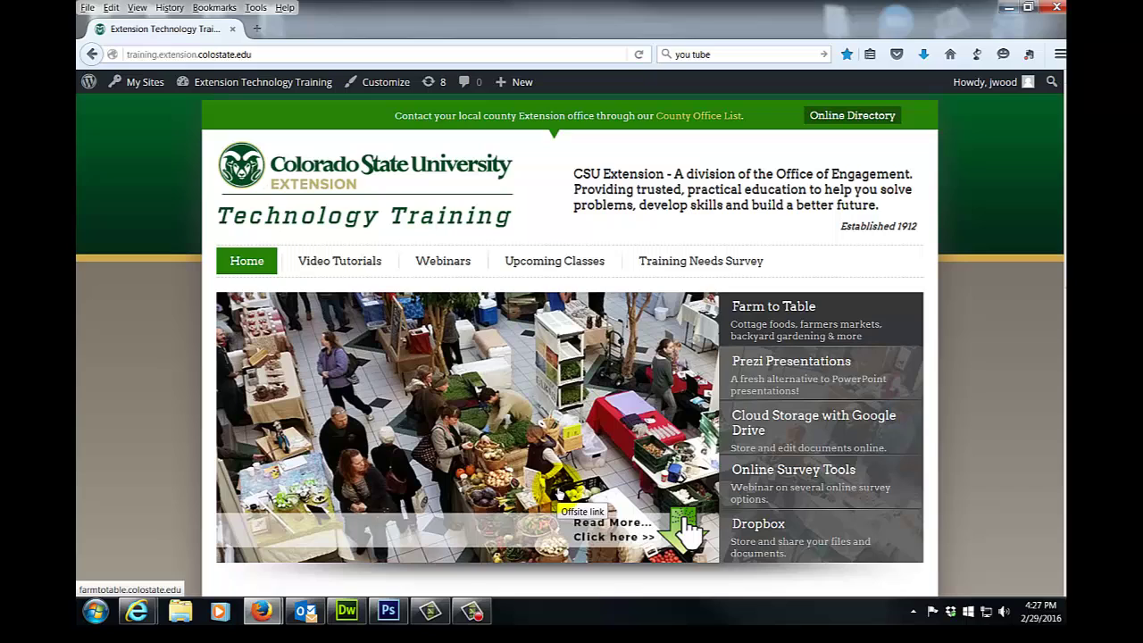
# View the Prezi Presentations slide, then return to Theme Options > Slider Settings.
pyautogui.click(816, 378)
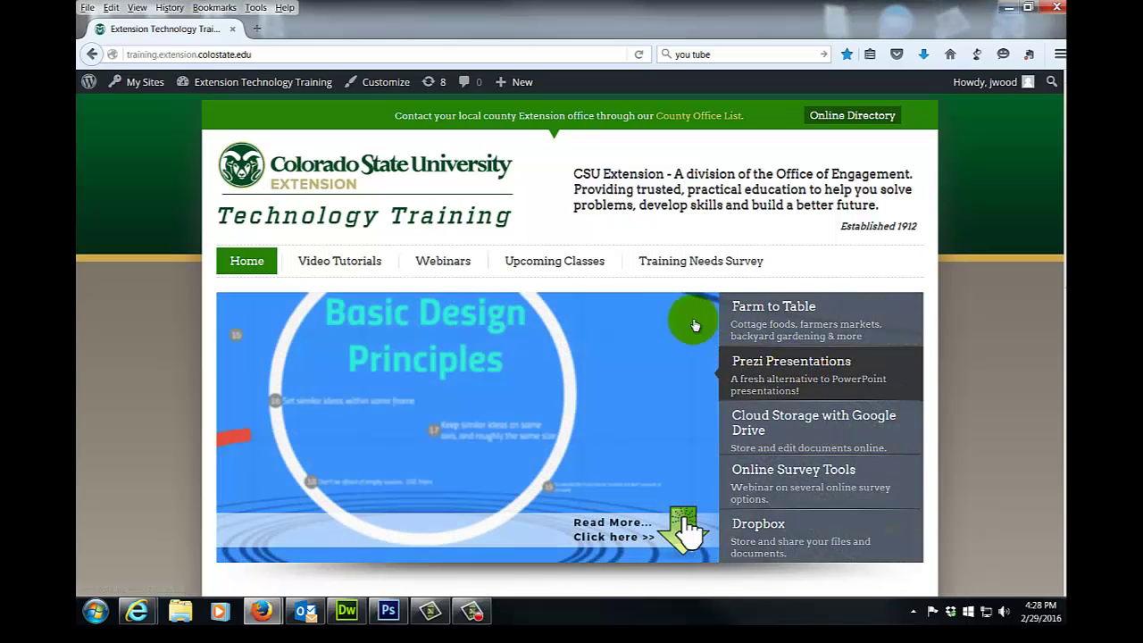
pyautogui.moveTo(262, 81)
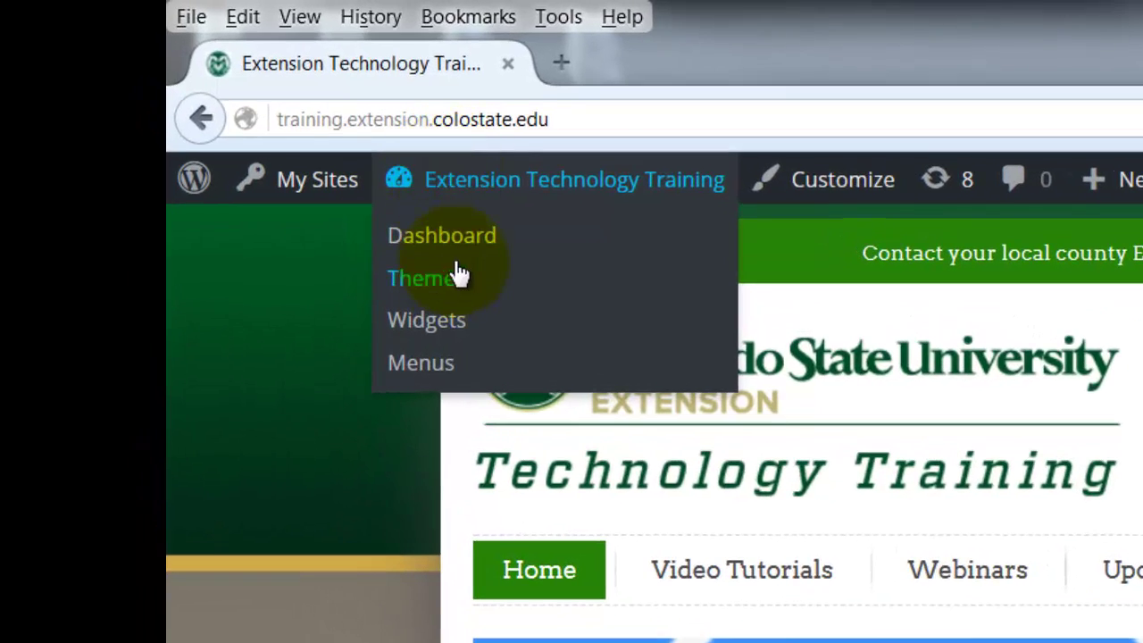
pyautogui.click(459, 238)
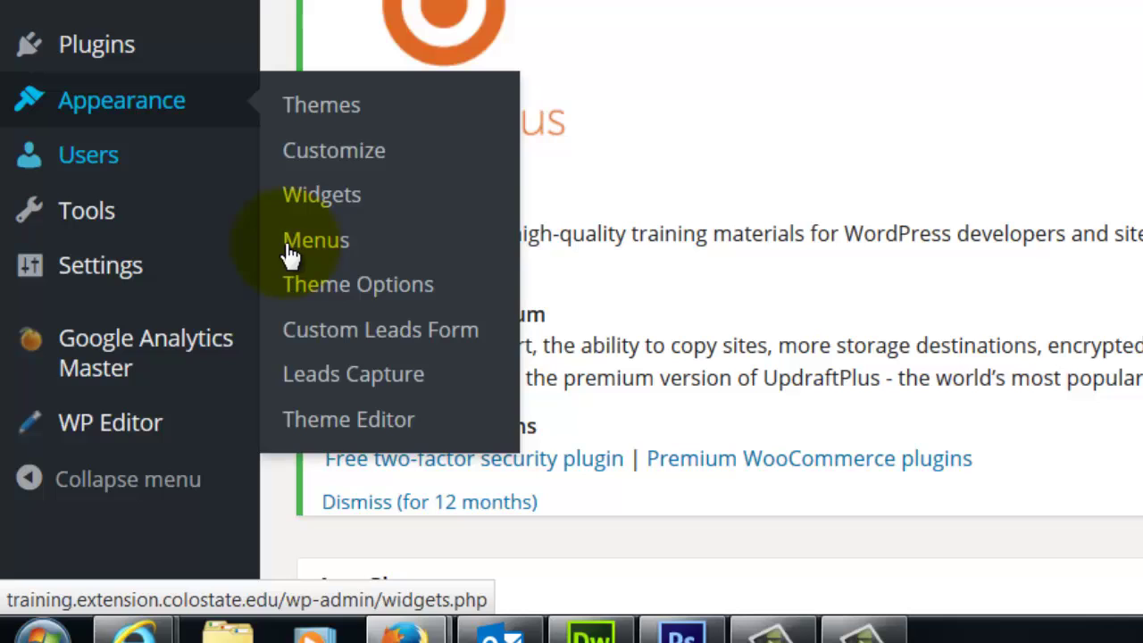
pyautogui.click(277, 286)
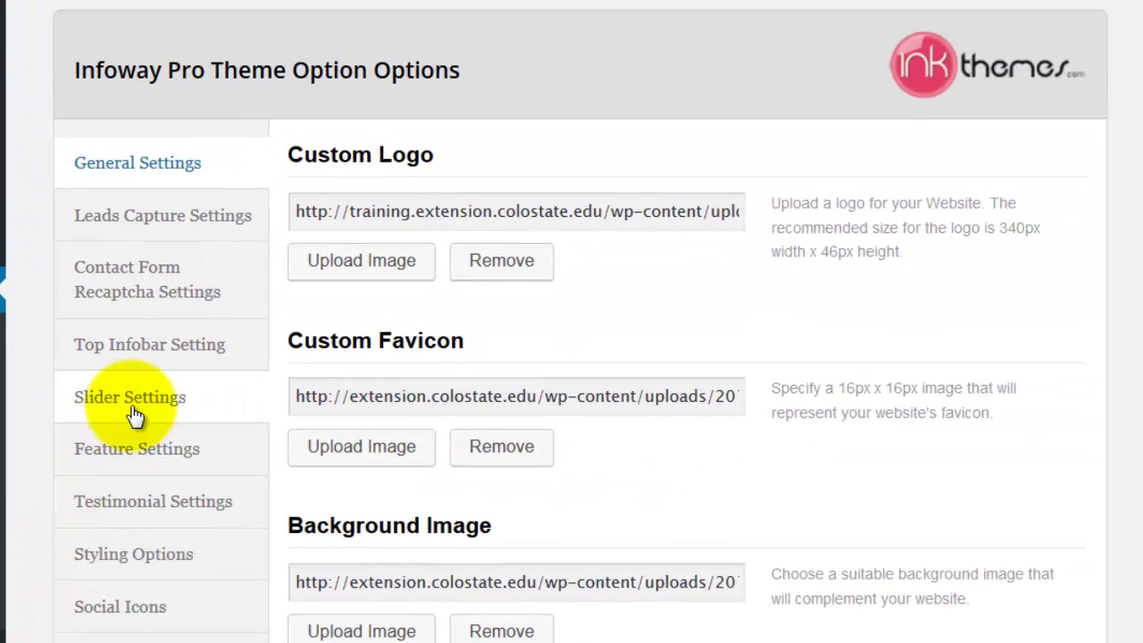
pyautogui.click(132, 413)
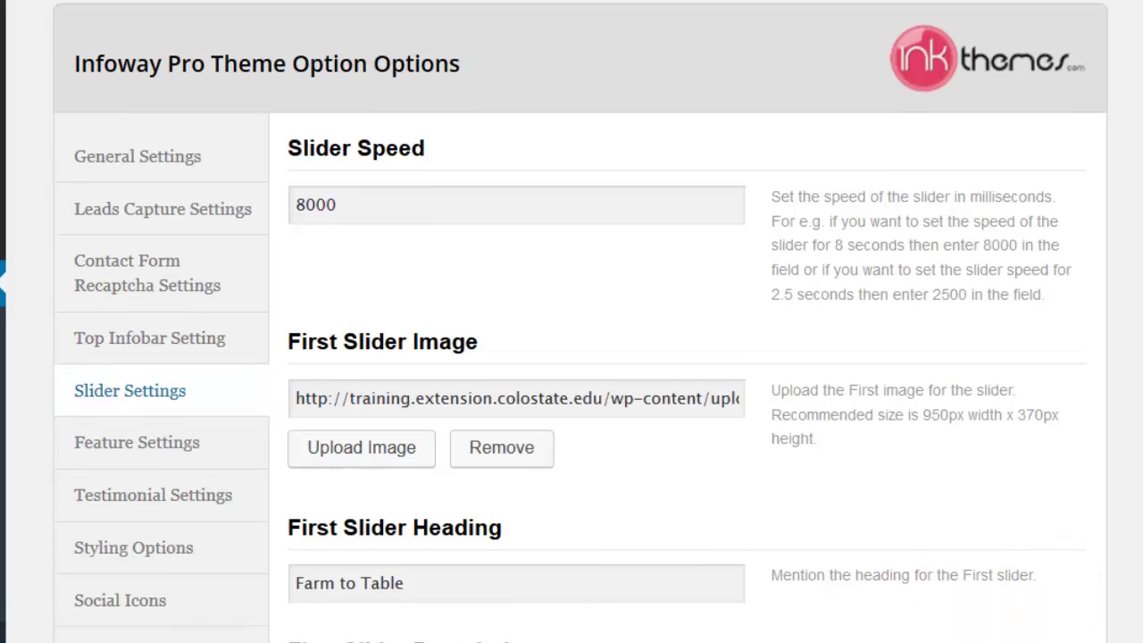
pyautogui.scroll(-2, 817, 455)
pyautogui.scroll(-2, 817, 454)
pyautogui.scroll(-1, 816, 454)
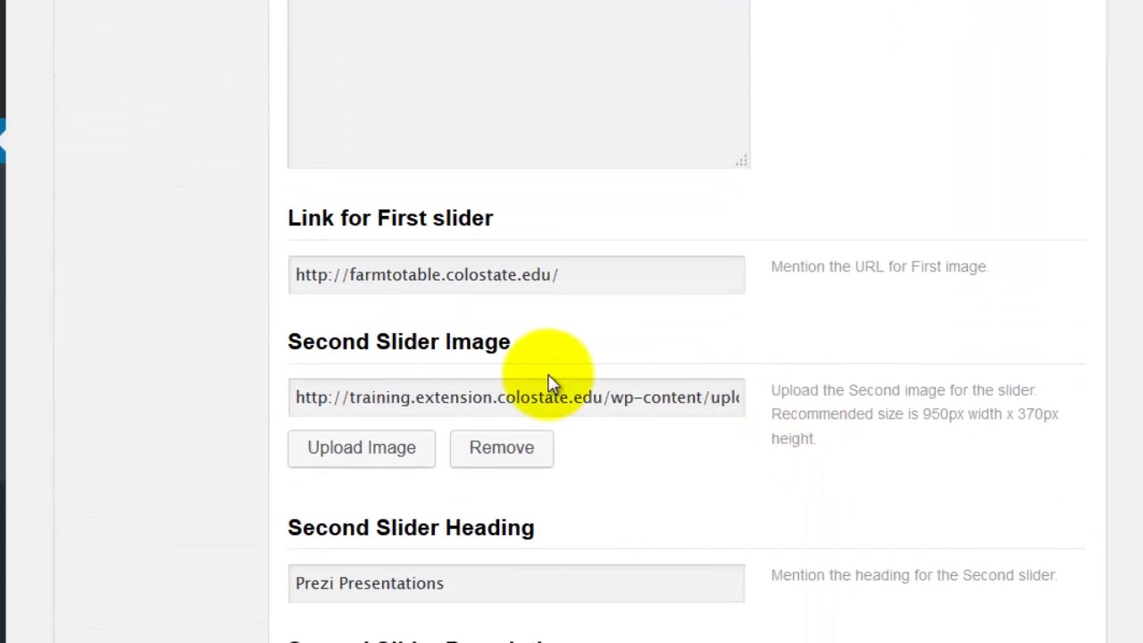
# Replace the Second Slider Image with slider-4h21.jpg.
pyautogui.click(396, 460)
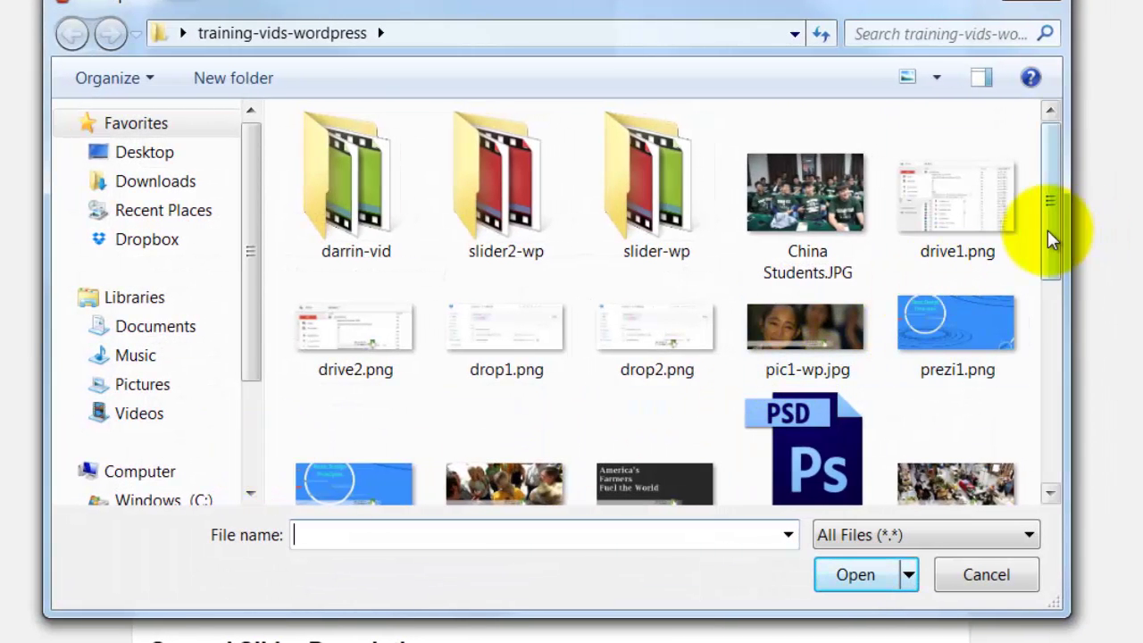
pyautogui.moveTo(1042, 231); pyautogui.dragTo(1036, 275)
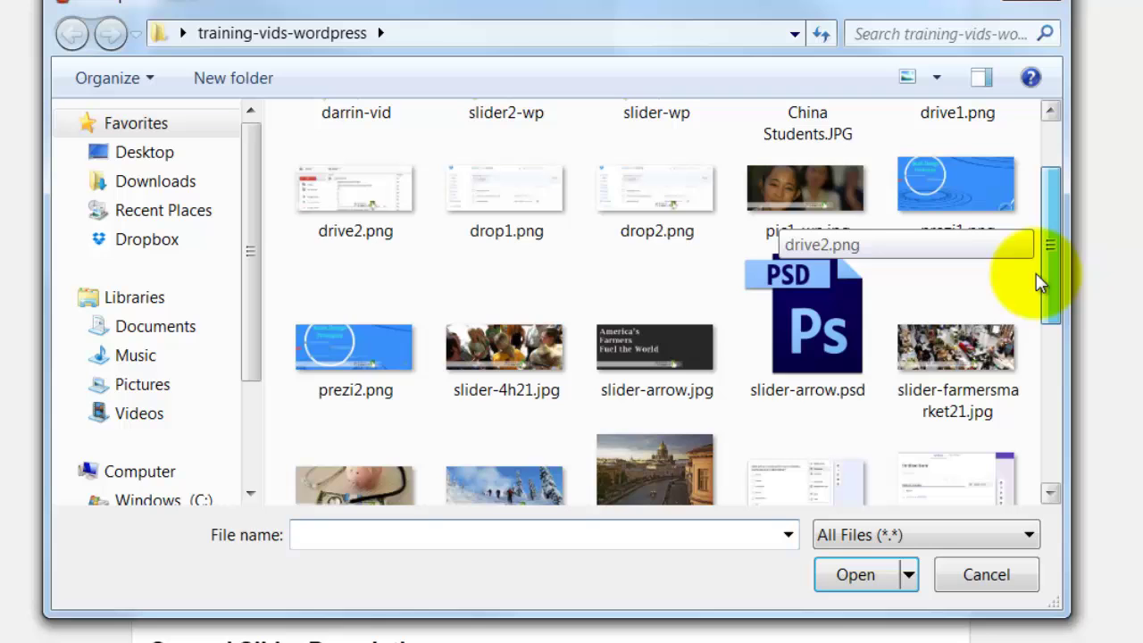
pyautogui.click(480, 354)
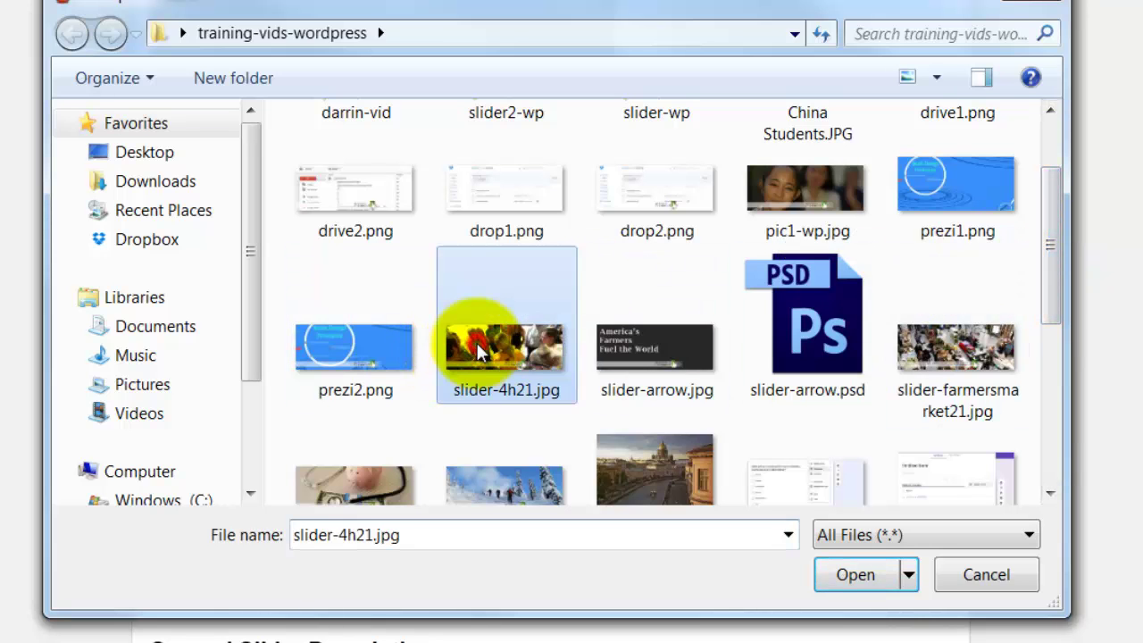
pyautogui.doubleClick(481, 353)
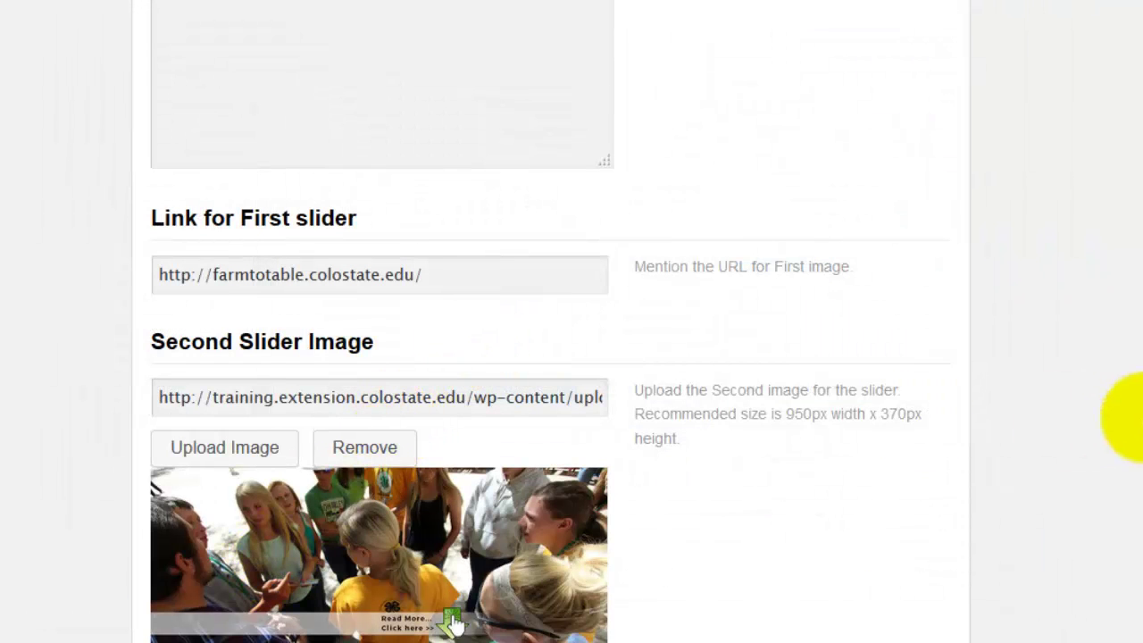
# Replace the second slider heading with 4-H Youth Development and paste the leadership, citizenship, life skills description.
pyautogui.scroll(-3, 550, 357)
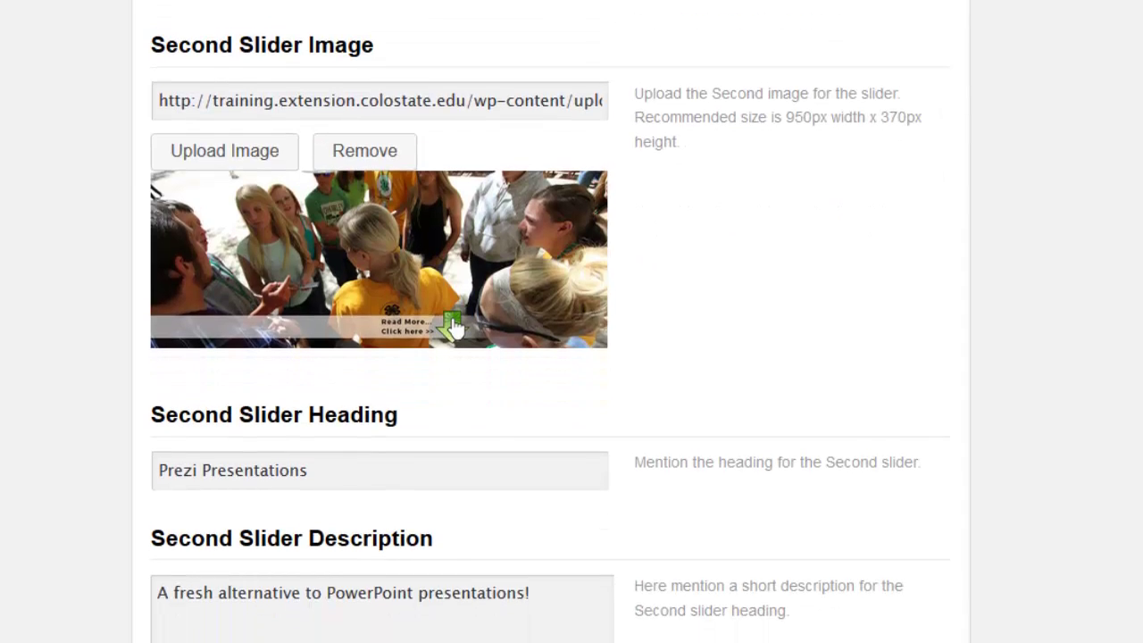
pyautogui.click(365, 310)
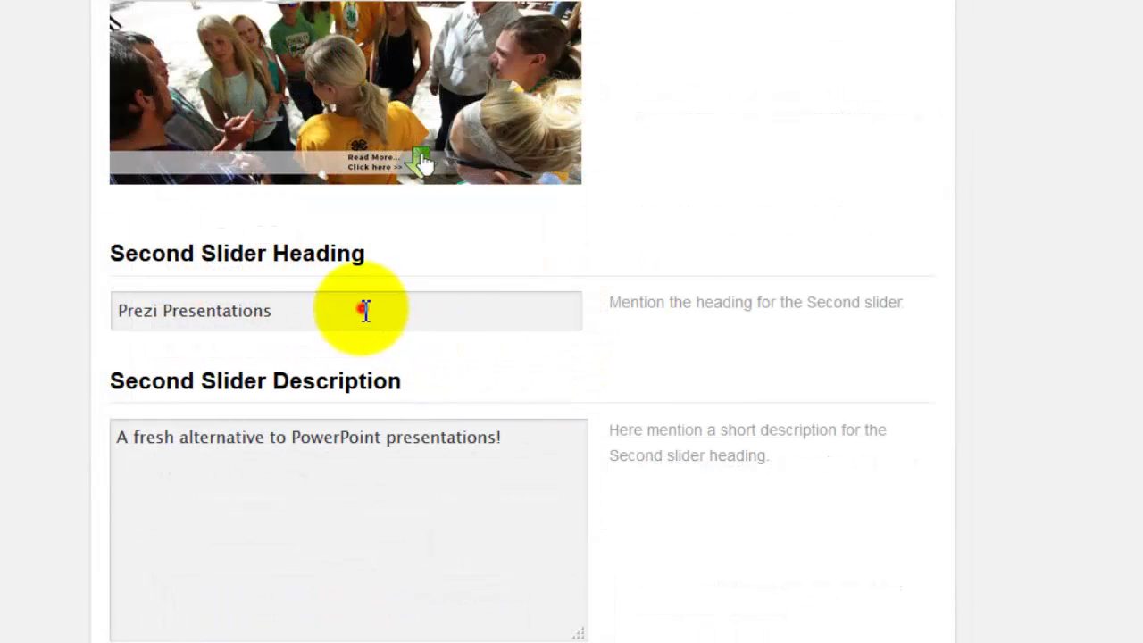
pyautogui.tripleClick(365, 310)
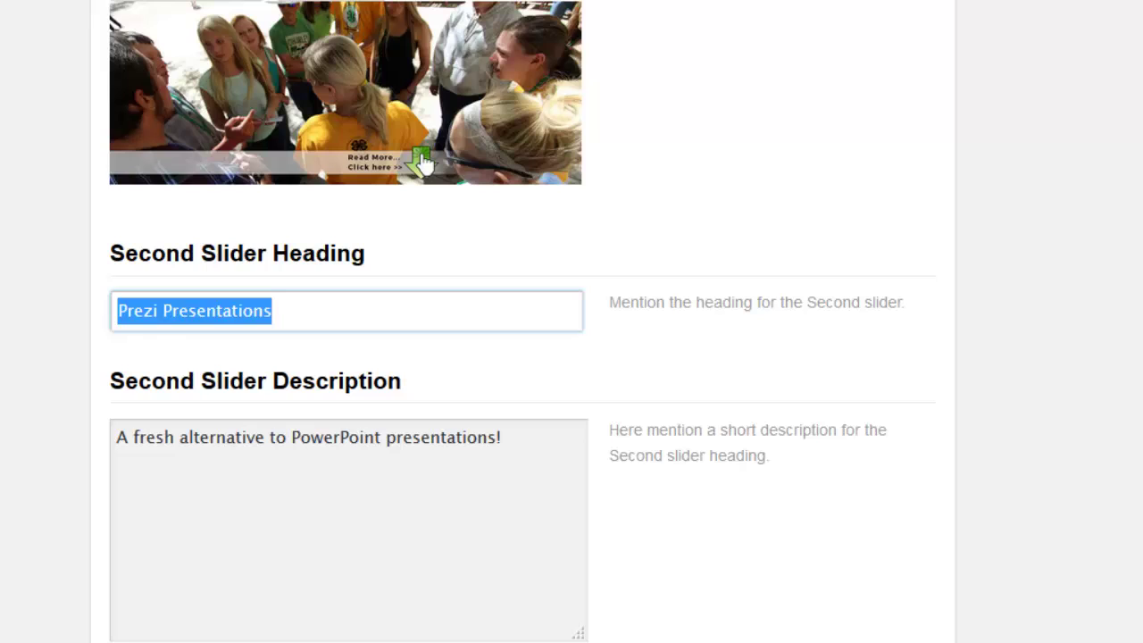
pyautogui.write('4-H Youth Development')
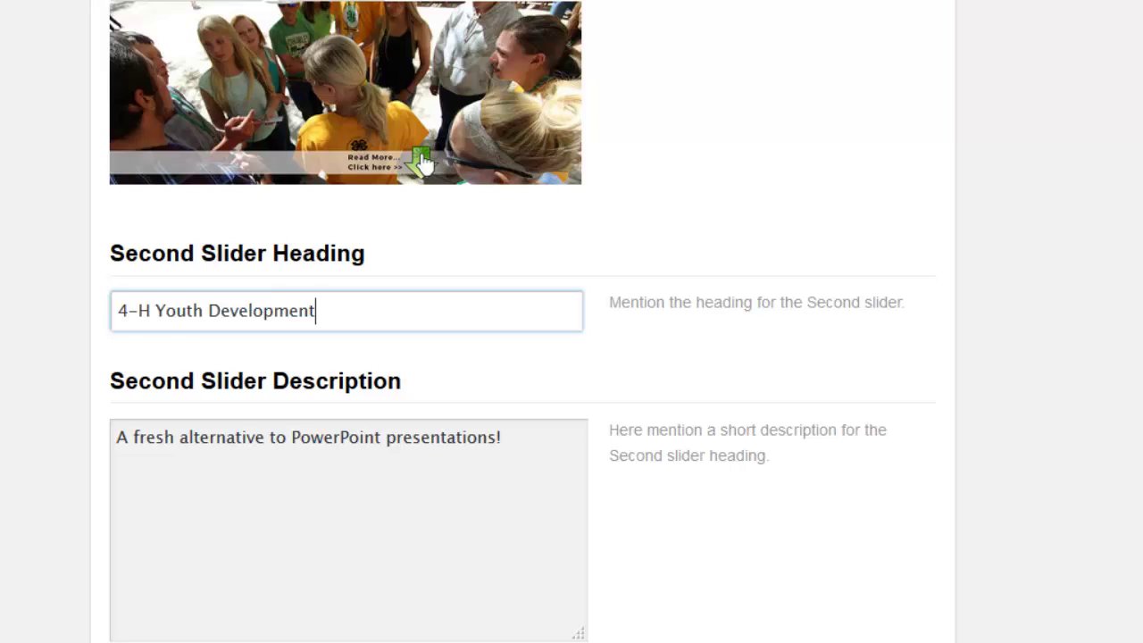
pyautogui.click(509, 446)
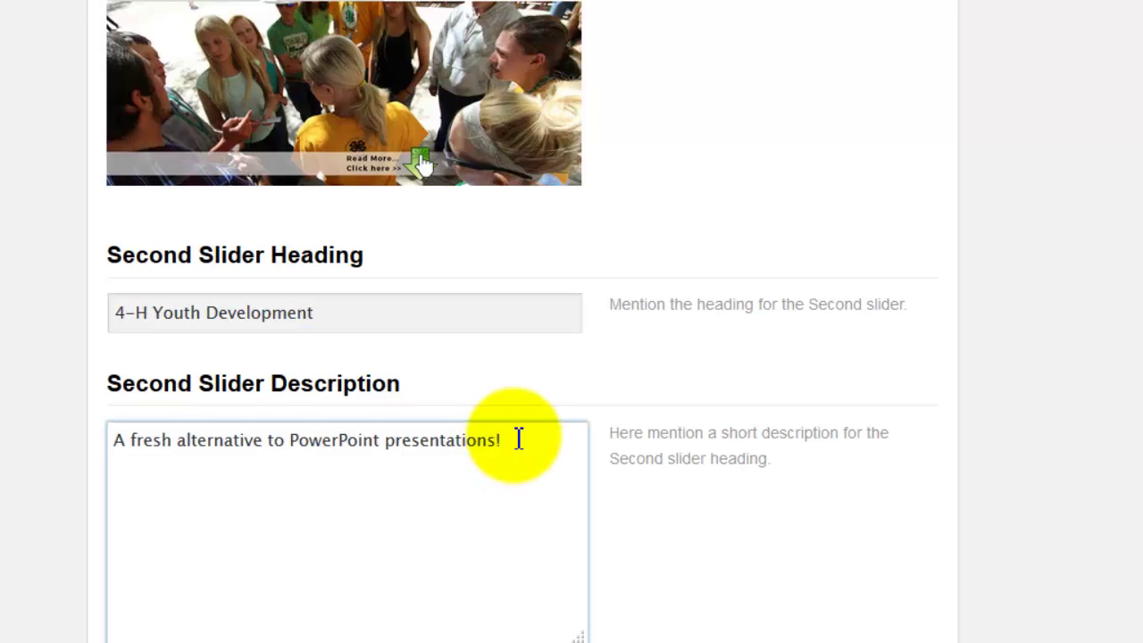
pyautogui.moveTo(510, 439); pyautogui.dragTo(18, 333)
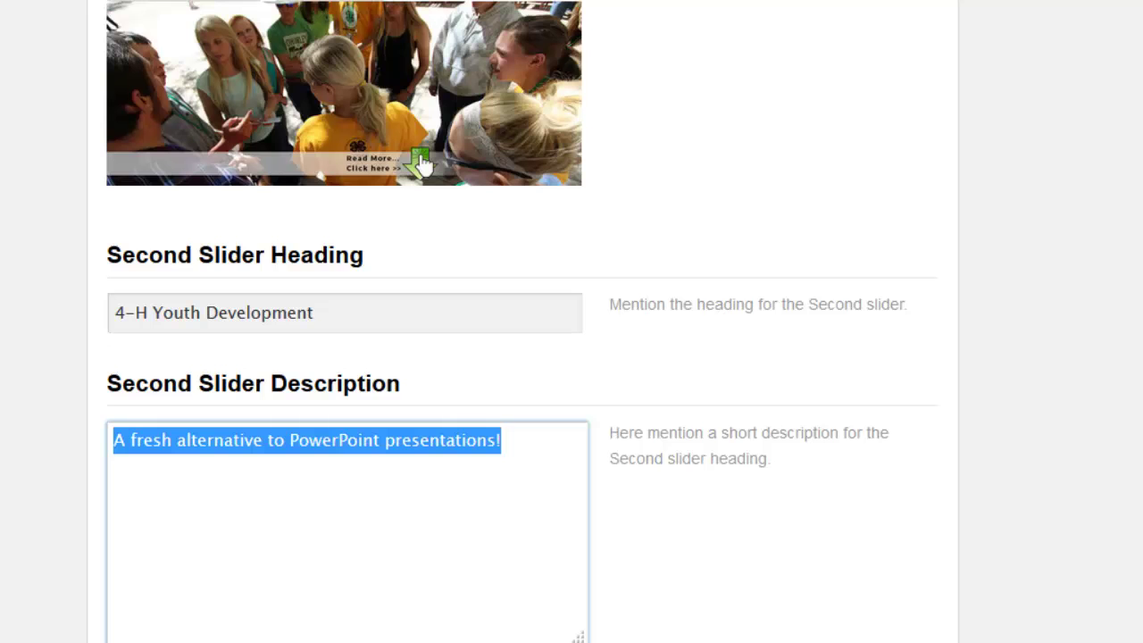
pyautogui.write('Leadership, citizenship and life skills')
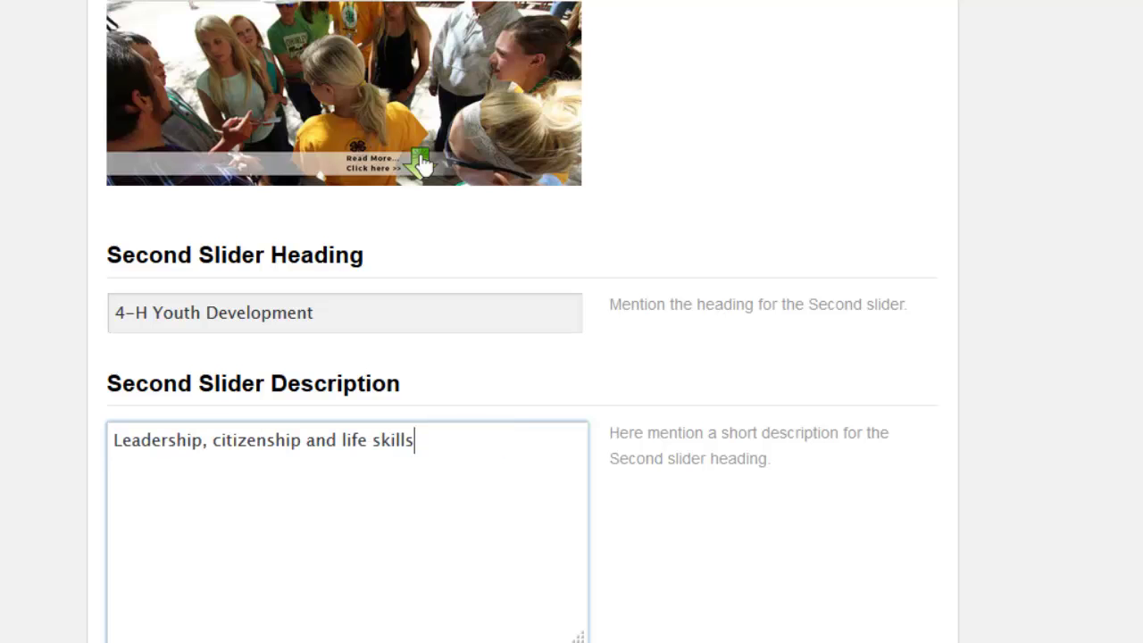
pyautogui.click(423, 179)
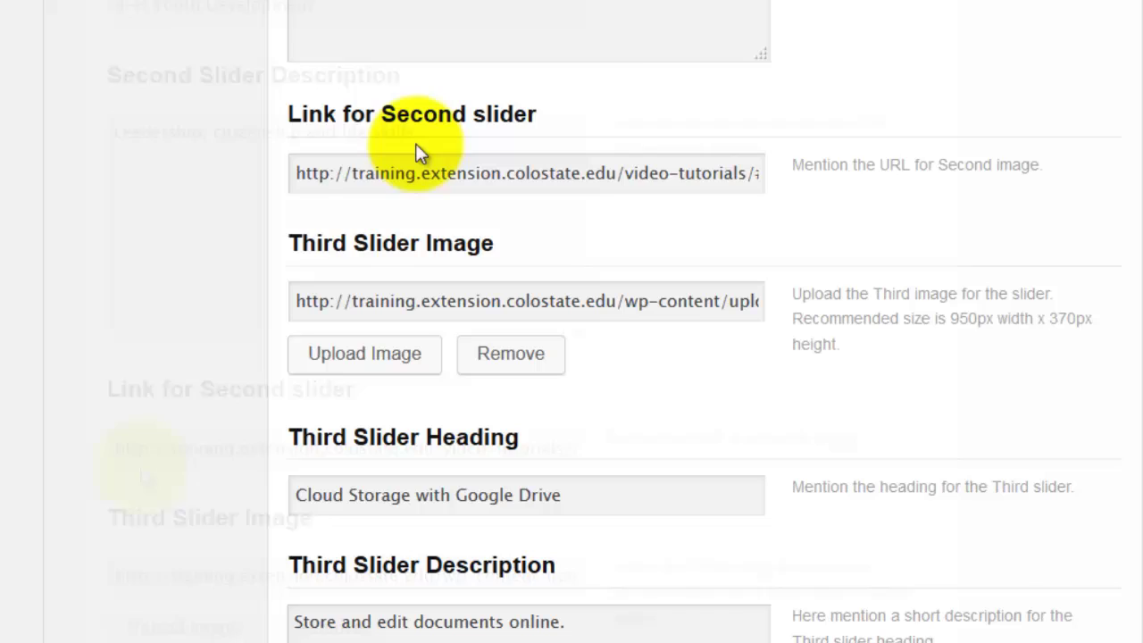
pyautogui.click(423, 179)
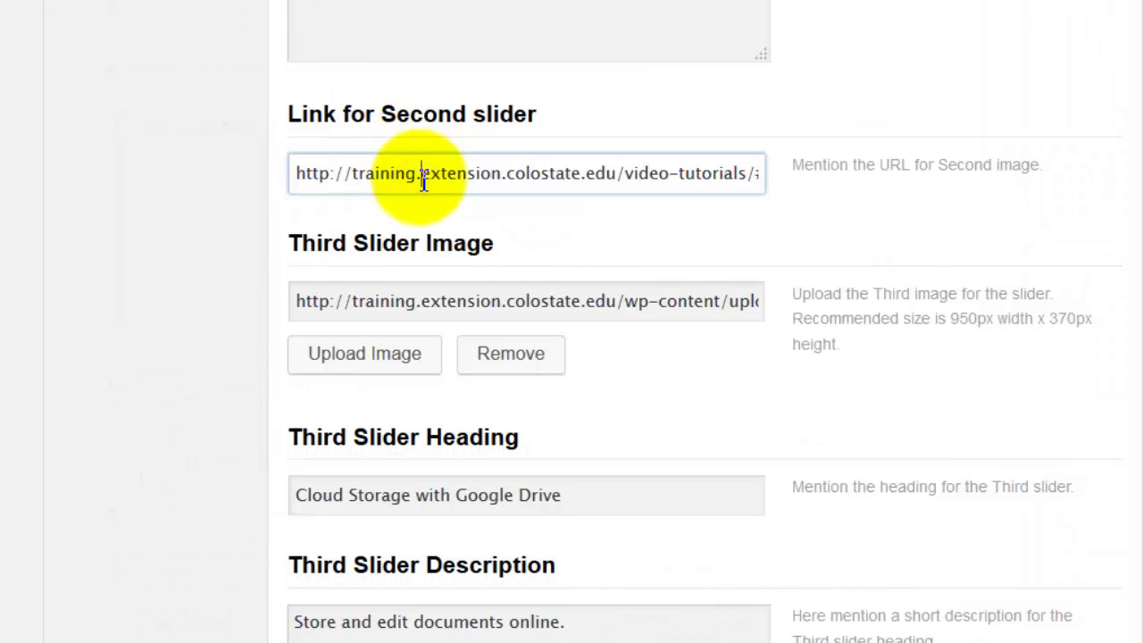
pyautogui.hotkey('ctrl', 'a')
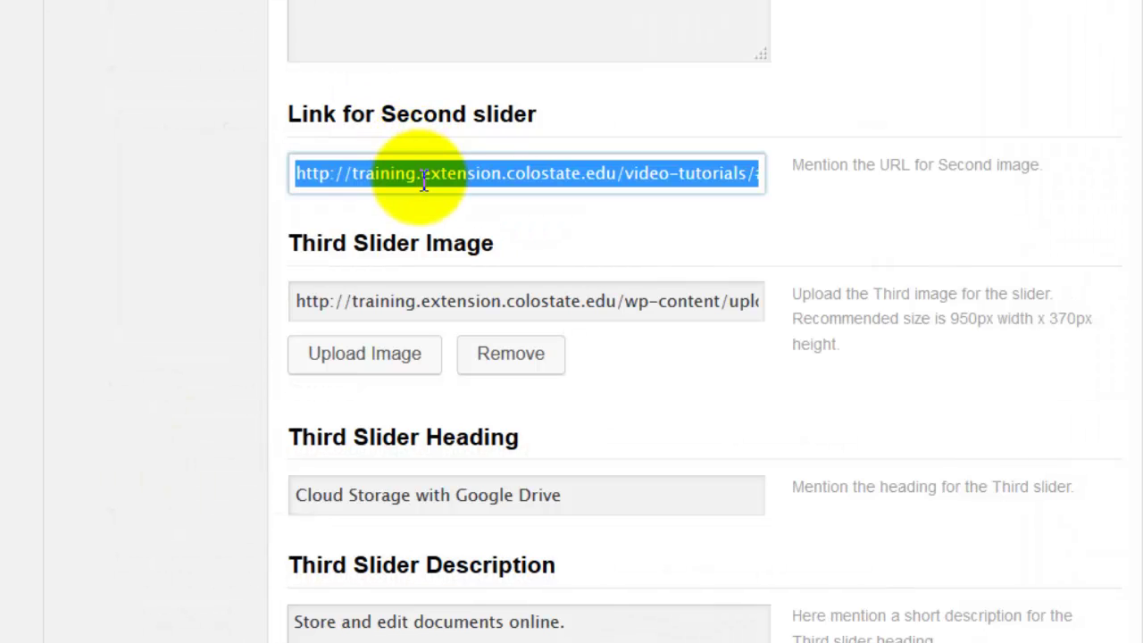
pyautogui.write('http://www.colorado4h.org/')
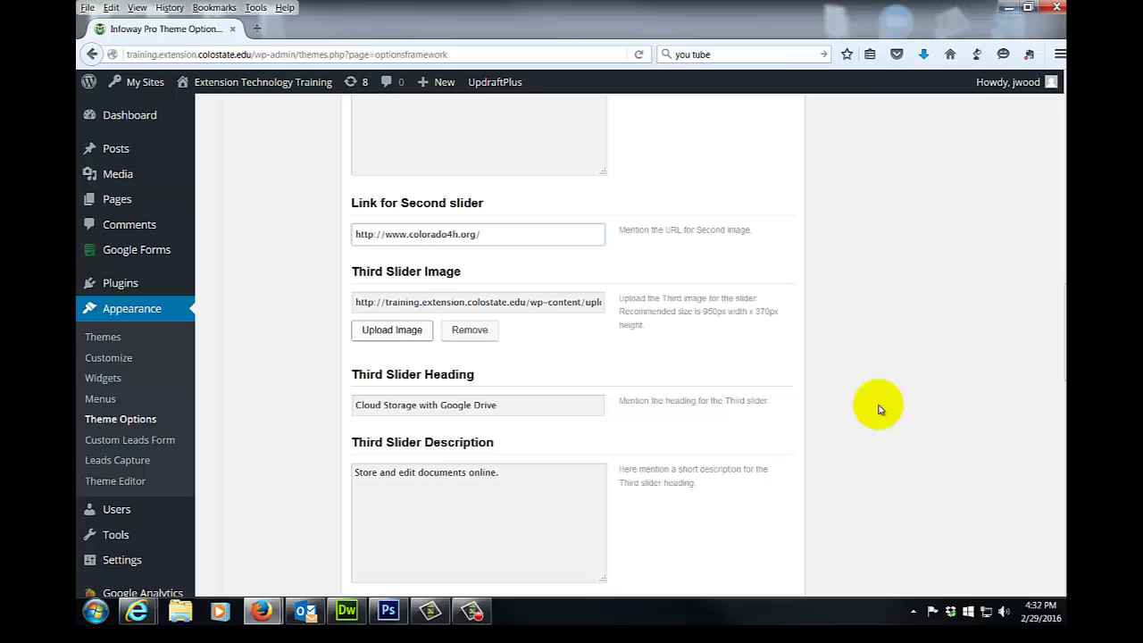
# Save the updated slider settings and load the training site's front page.
pyautogui.scroll(3, 880, 408)
pyautogui.scroll(-5, 879, 408)
pyautogui.scroll(-10, 878, 406)
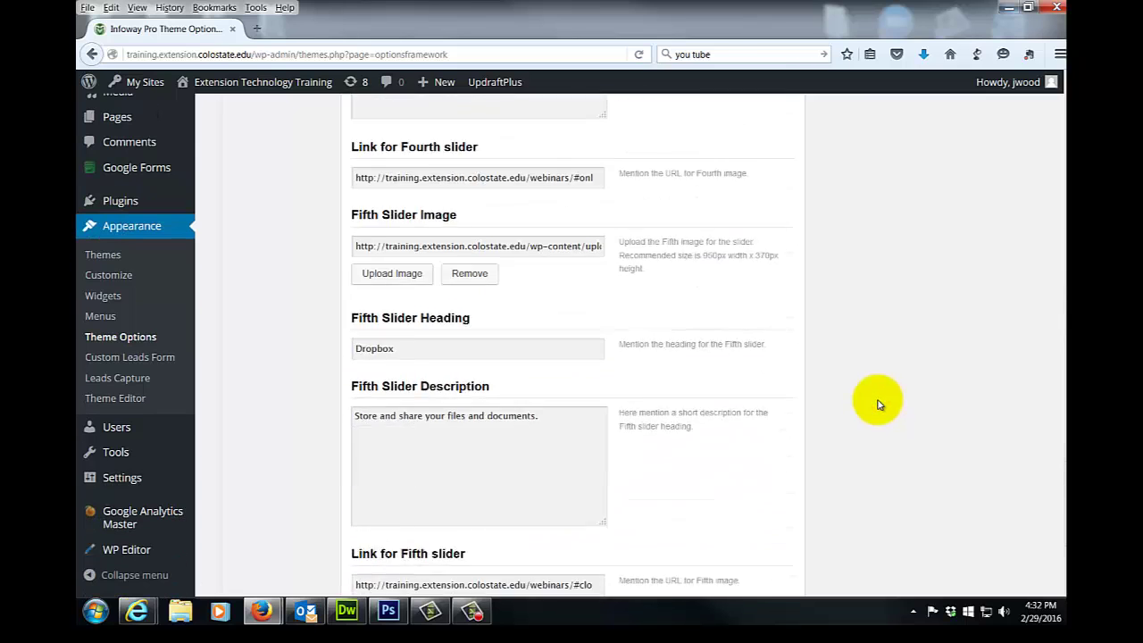
pyautogui.scroll(-3, 880, 404)
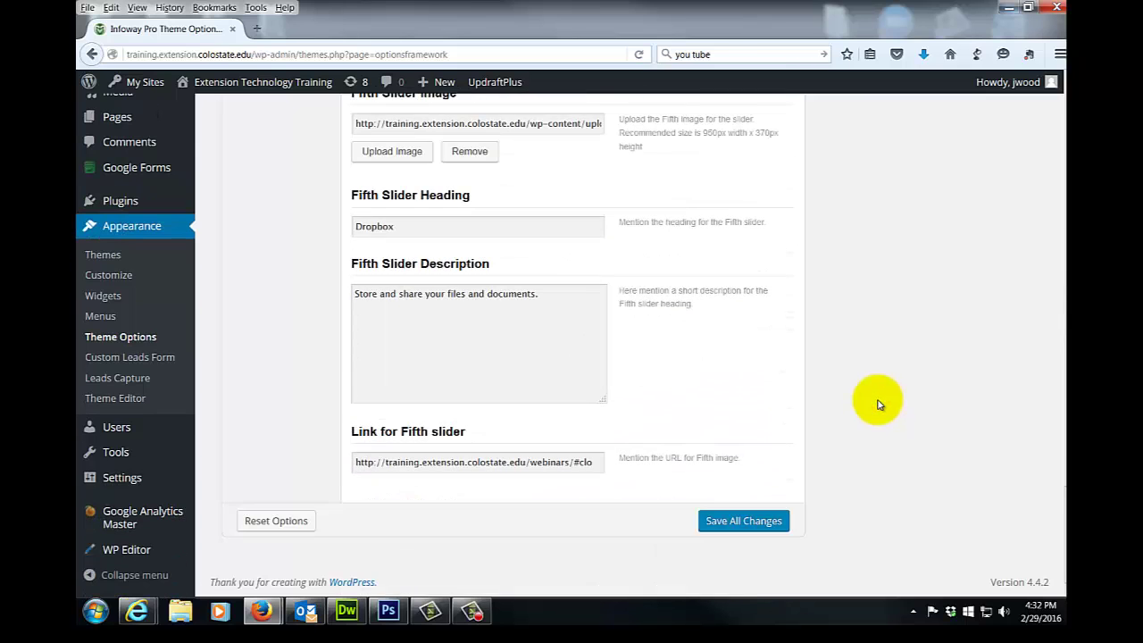
pyautogui.click(740, 529)
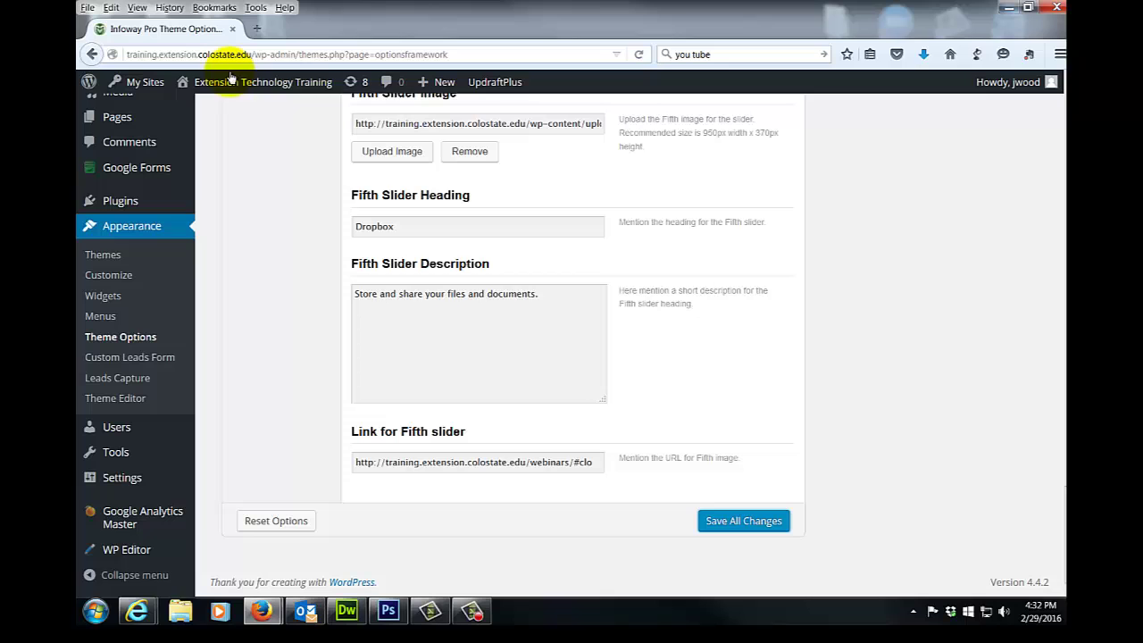
pyautogui.moveTo(262, 83)
pyautogui.click(198, 116)
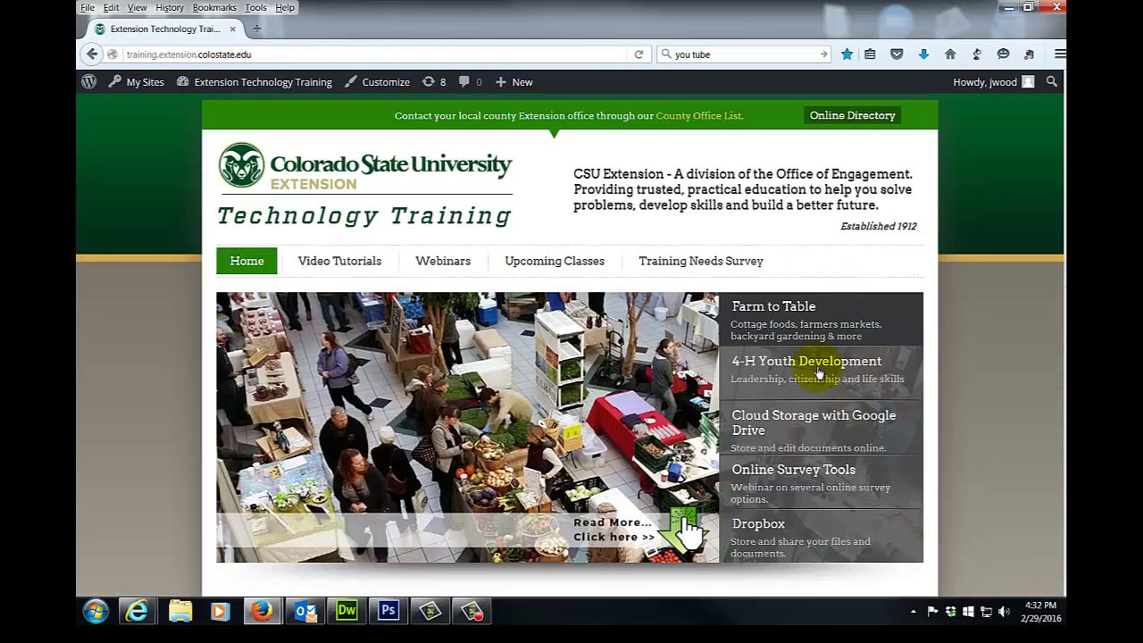
# Confirm the 4-H Youth Development slide opens the Colorado 4-H site, then go back to slider settings.
pyautogui.click(803, 322)
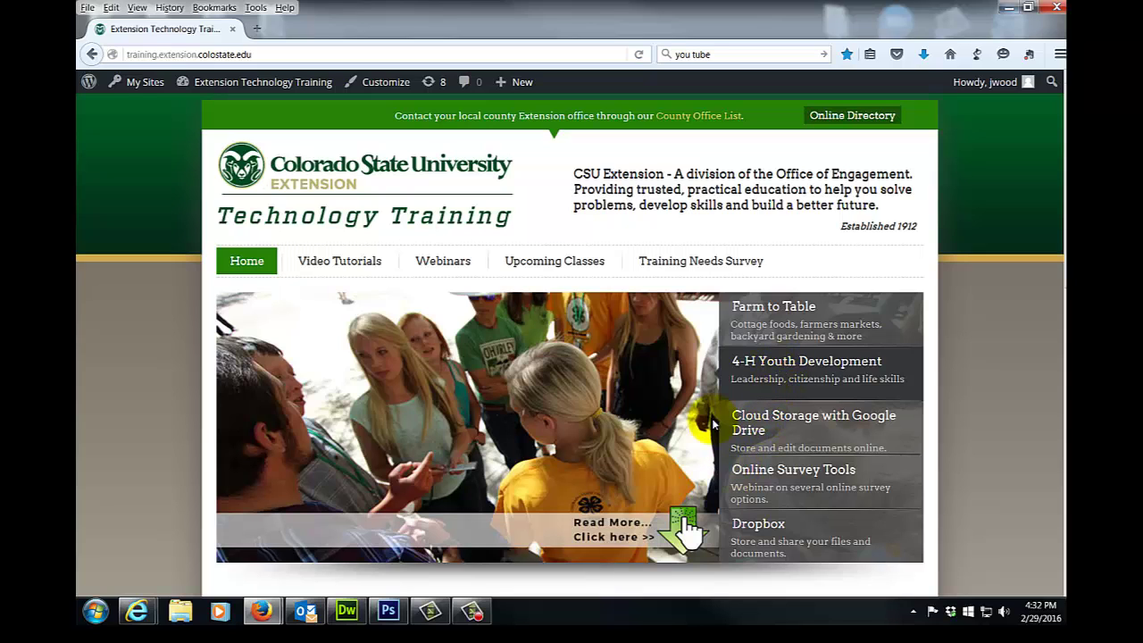
pyautogui.click(636, 435)
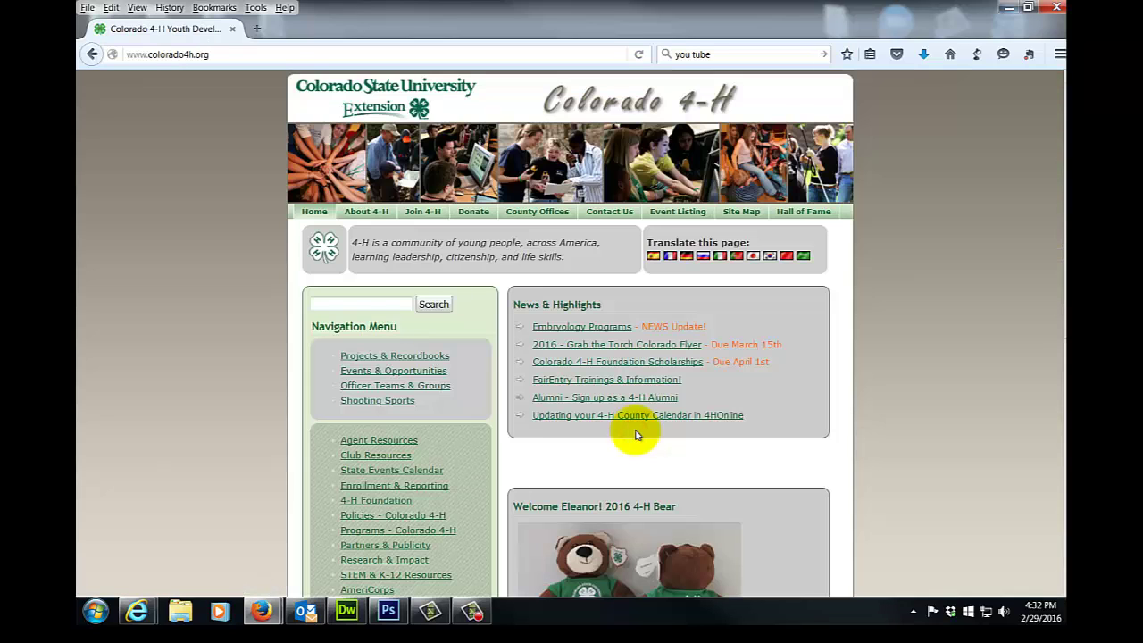
pyautogui.click(92, 54)
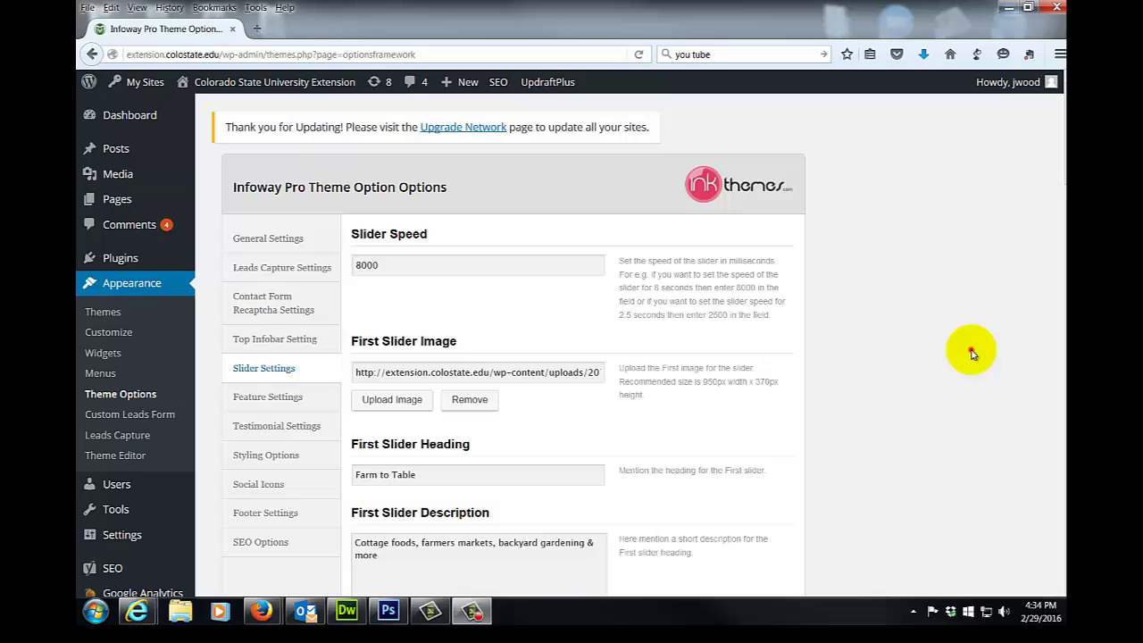
pyautogui.scroll(-3, 972, 354)
pyautogui.scroll(-1, 971, 354)
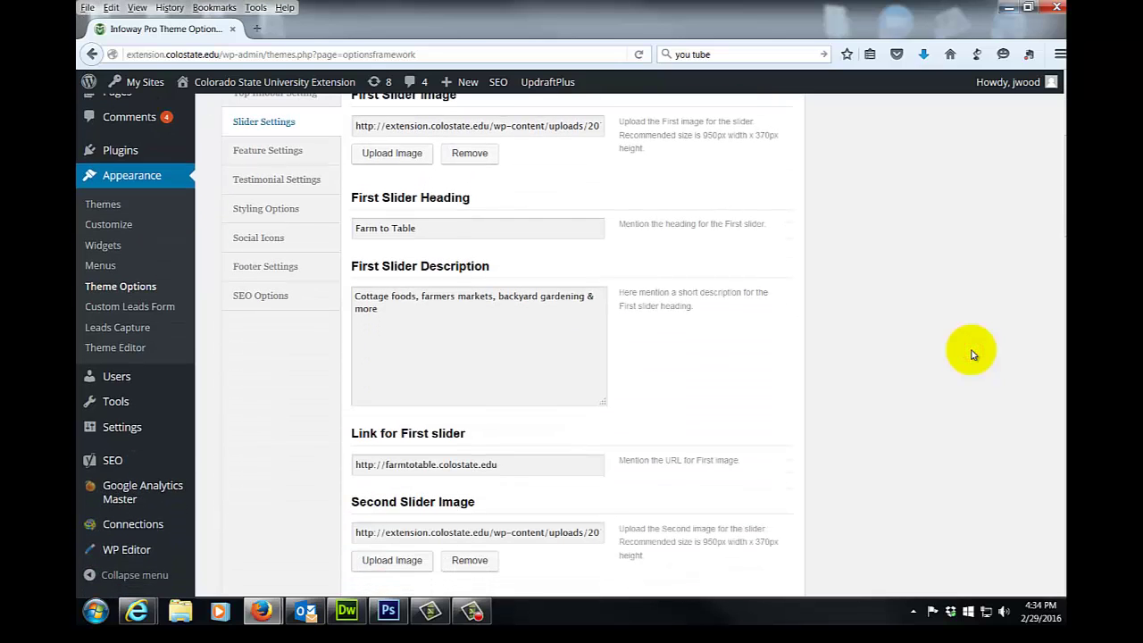
pyautogui.scroll(-1, 972, 354)
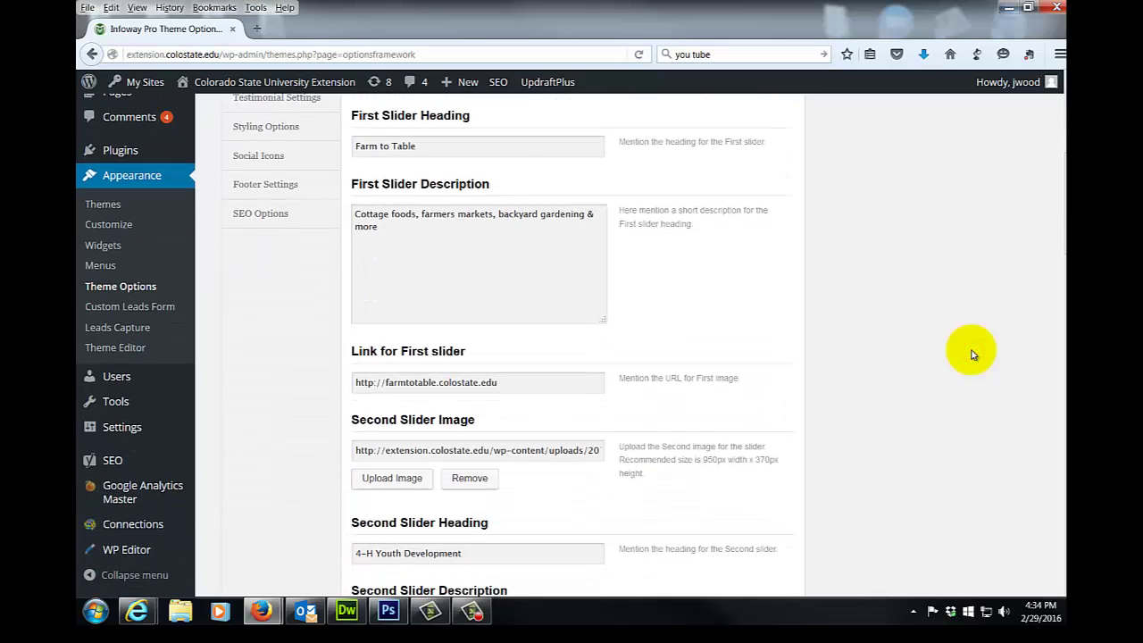
pyautogui.scroll(-1, 971, 355)
pyautogui.scroll(-1, 971, 354)
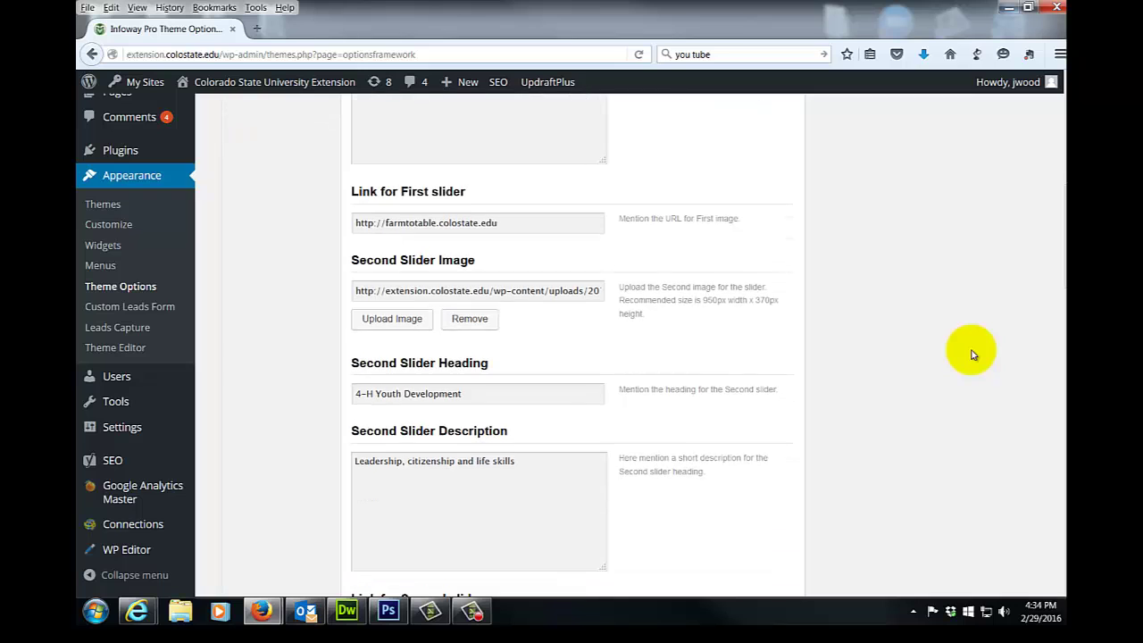
pyautogui.scroll(-3, 971, 355)
pyautogui.scroll(-3, 972, 354)
pyautogui.scroll(-3, 972, 355)
pyautogui.scroll(-2, 971, 354)
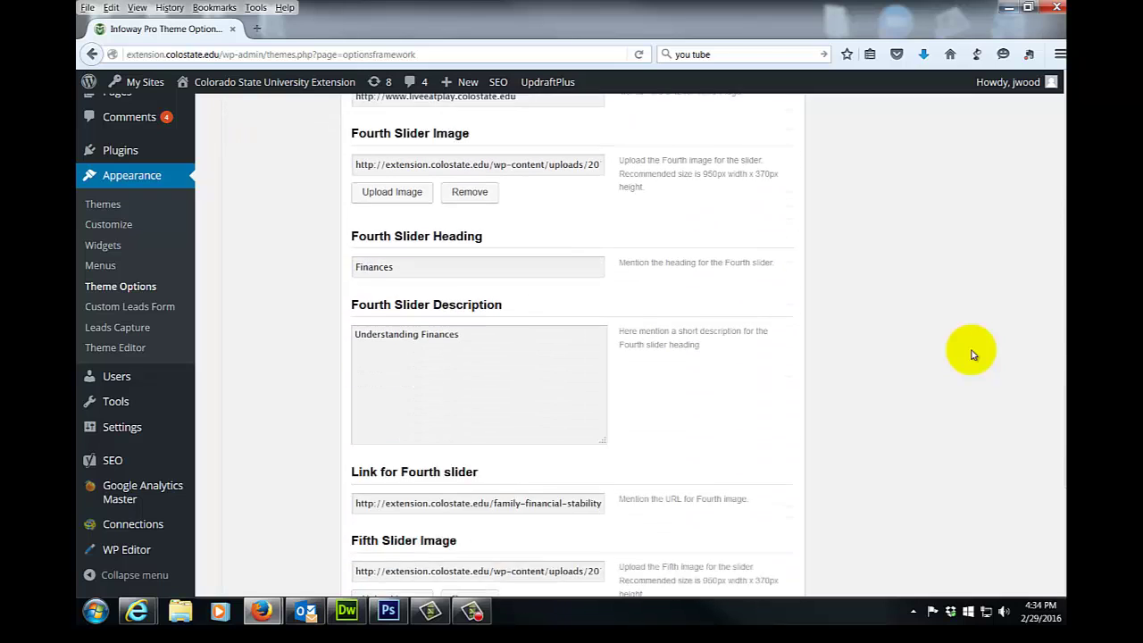
pyautogui.scroll(-2, 972, 354)
pyautogui.scroll(-2, 971, 354)
pyautogui.scroll(-2, 971, 355)
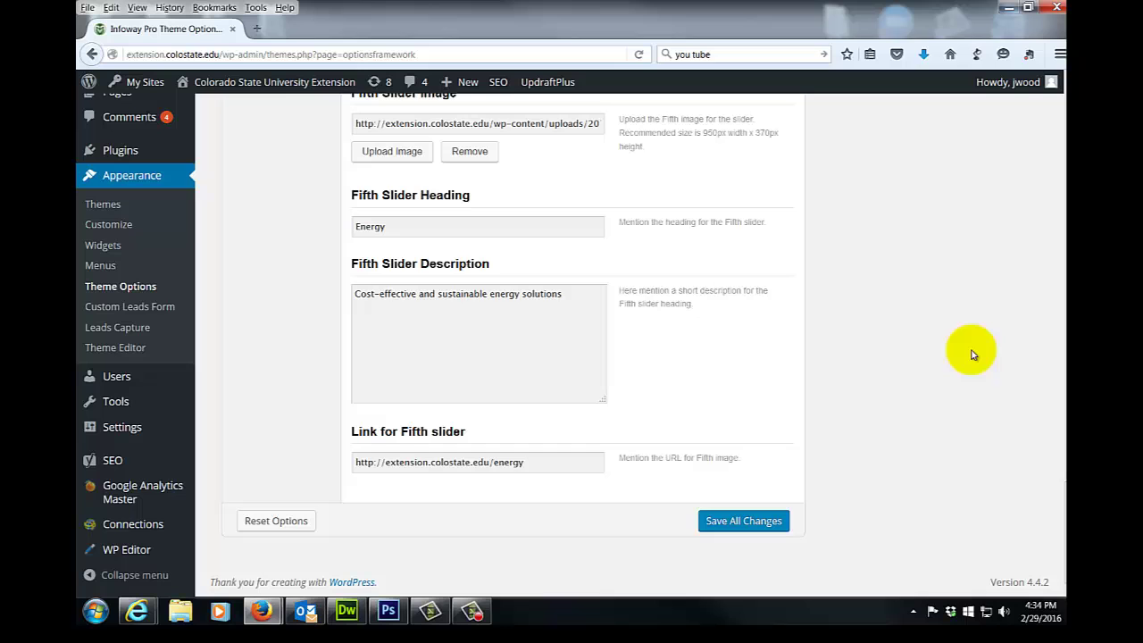
pyautogui.scroll(3, 992, 357)
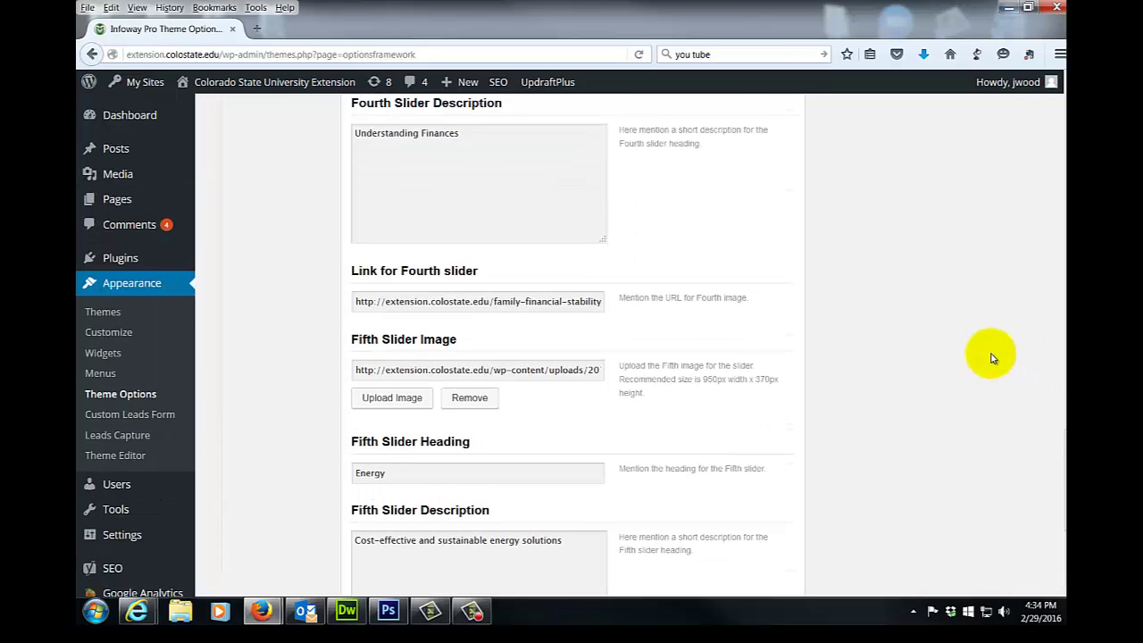
pyautogui.scroll(5, 992, 357)
pyautogui.scroll(5, 992, 357)
pyautogui.scroll(3, 992, 357)
pyautogui.scroll(2, 992, 357)
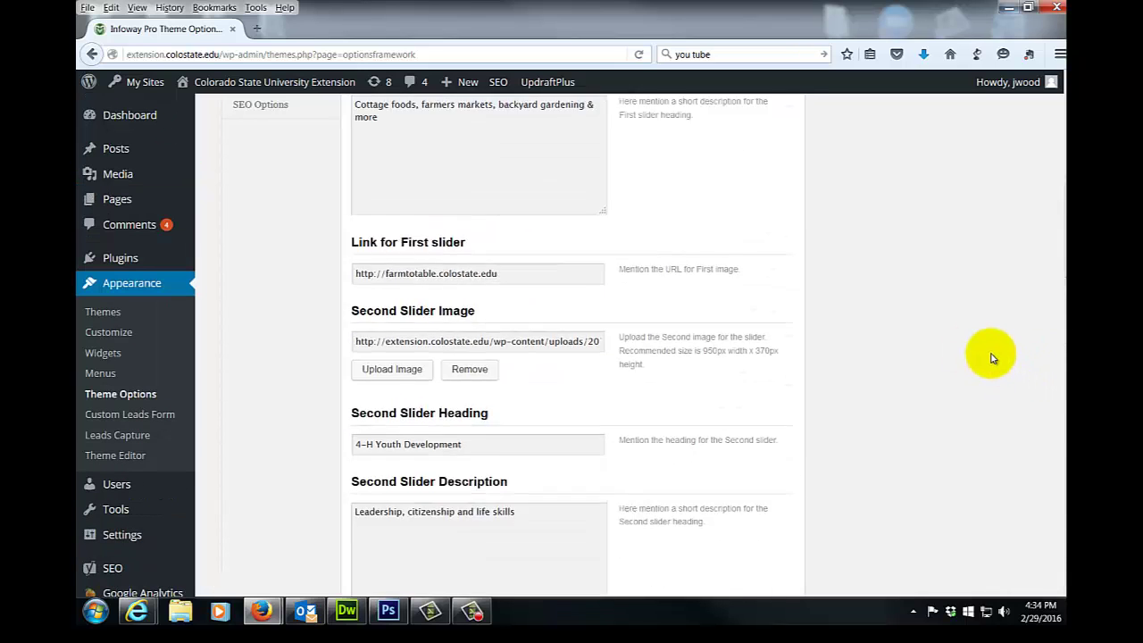
pyautogui.scroll(5, 992, 358)
pyautogui.scroll(2, 992, 358)
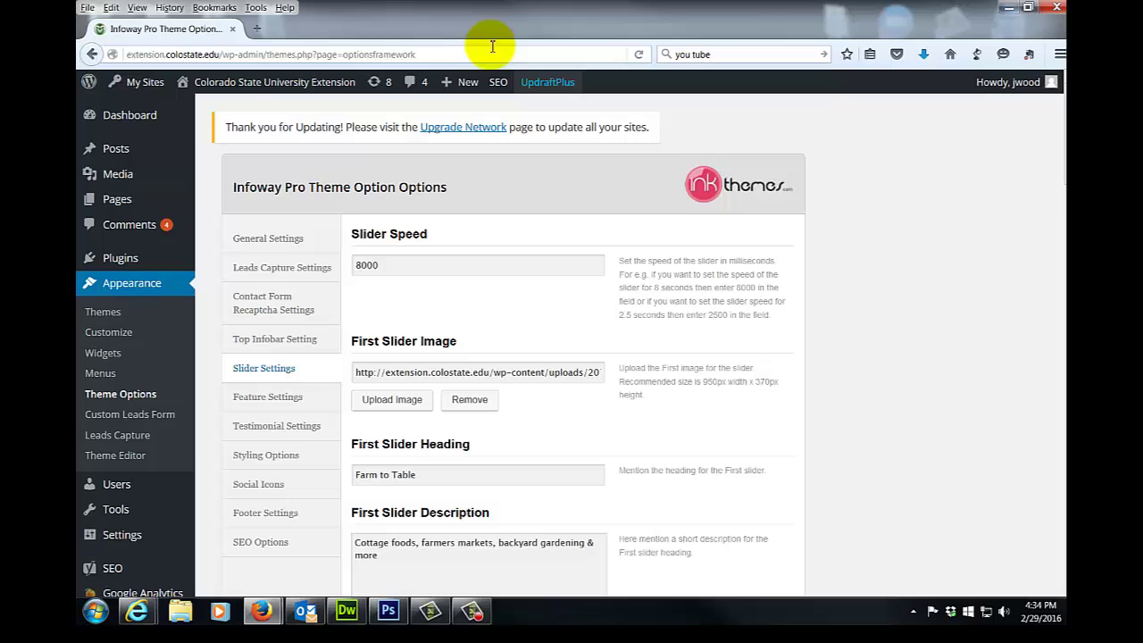
pyautogui.moveTo(268, 82)
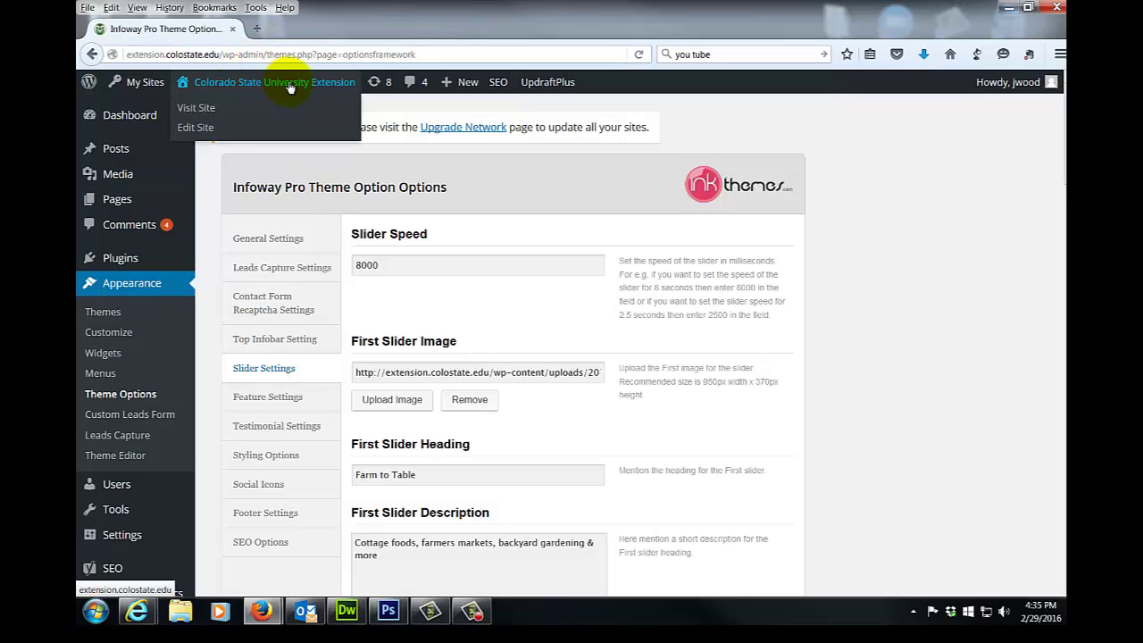
# On the main Extension homepage, view the 4-H, Live Eat Play, Finances and Energy slides, then open the Energy page.
pyautogui.click(204, 108)
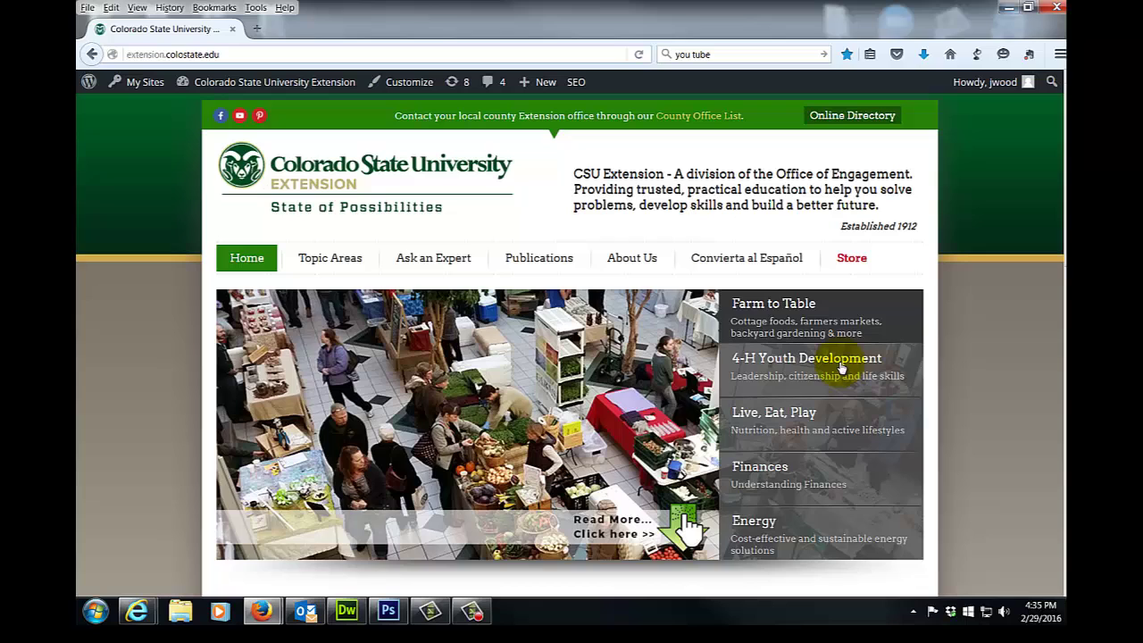
pyautogui.click(839, 366)
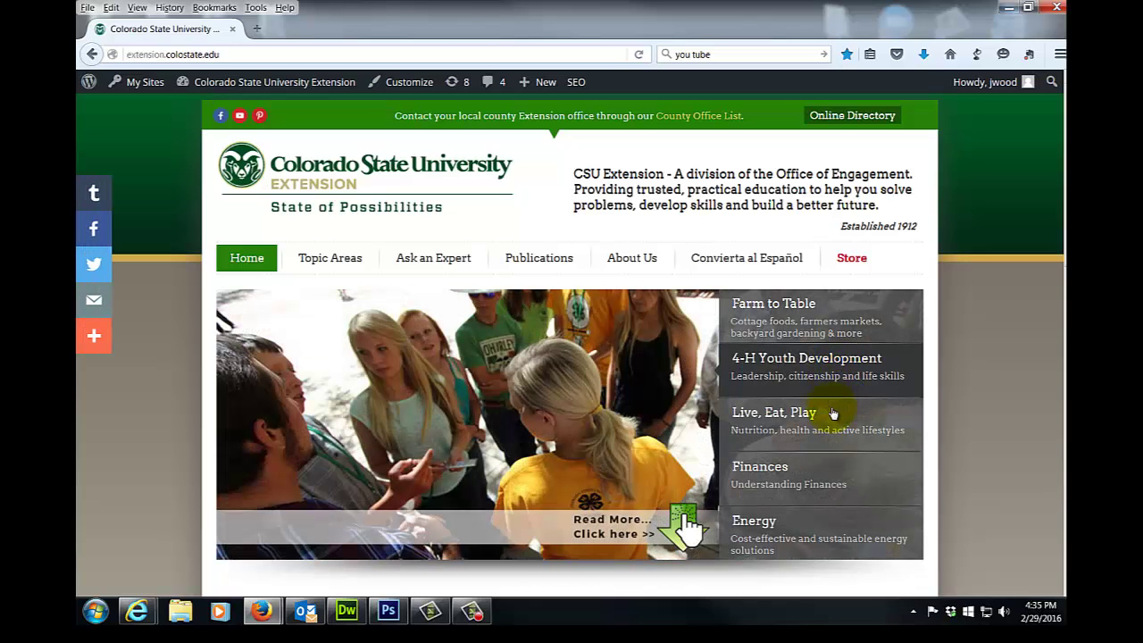
pyautogui.click(835, 416)
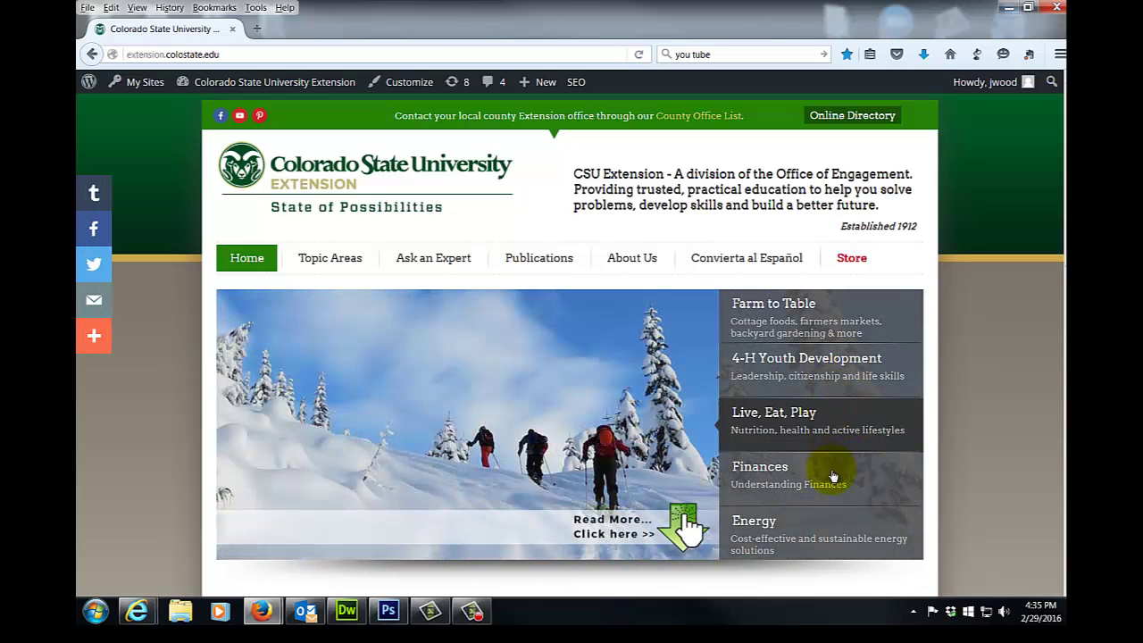
pyautogui.click(830, 473)
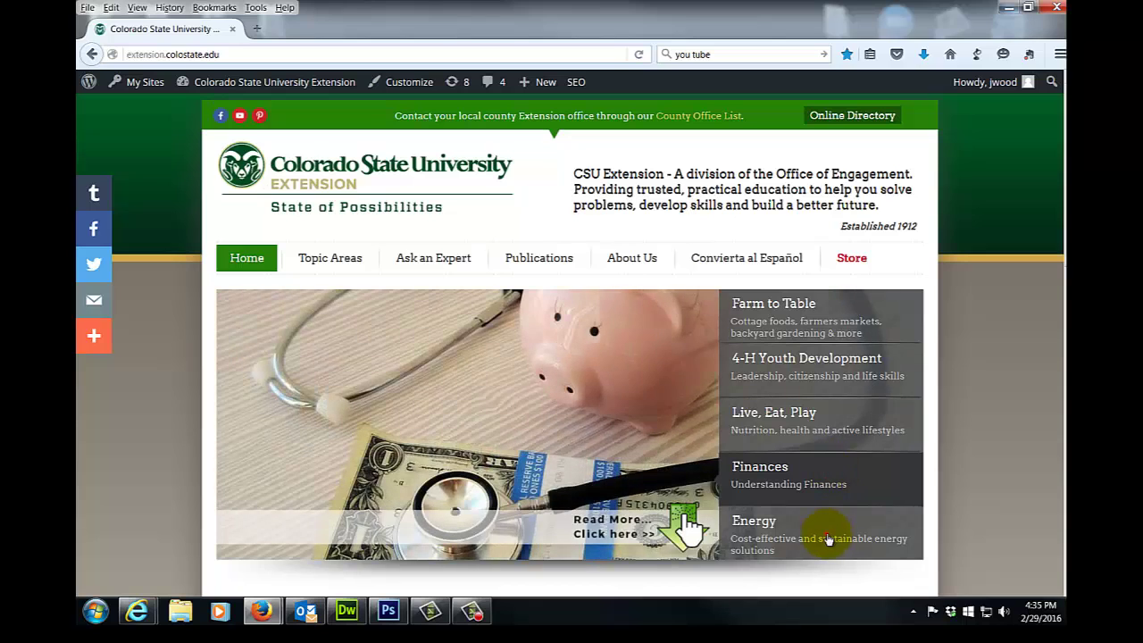
pyautogui.click(828, 539)
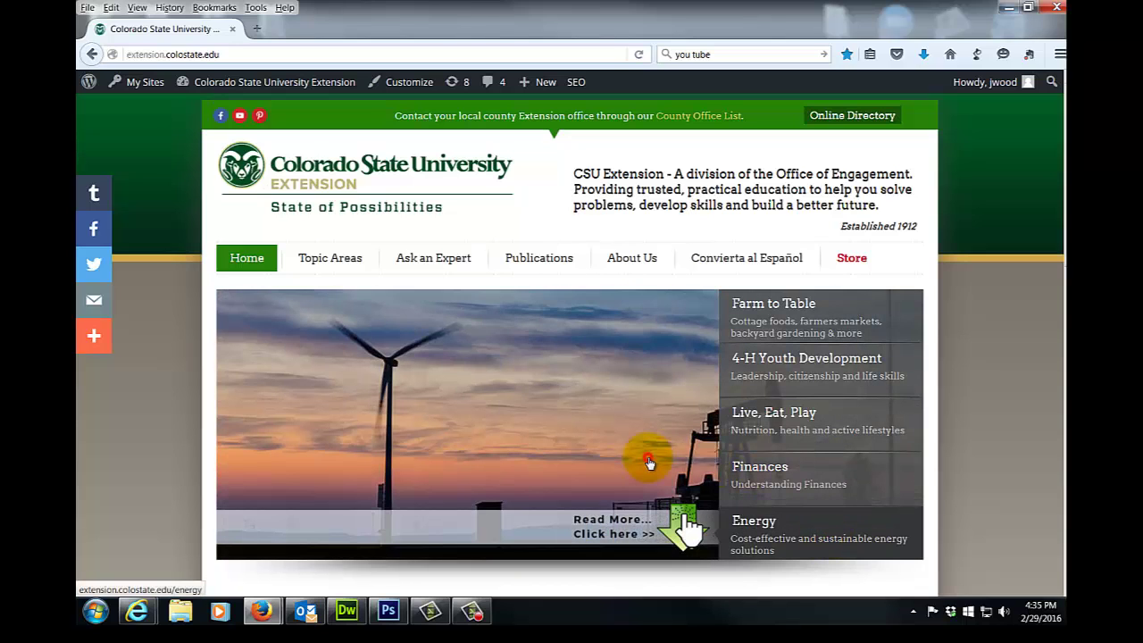
pyautogui.click(650, 462)
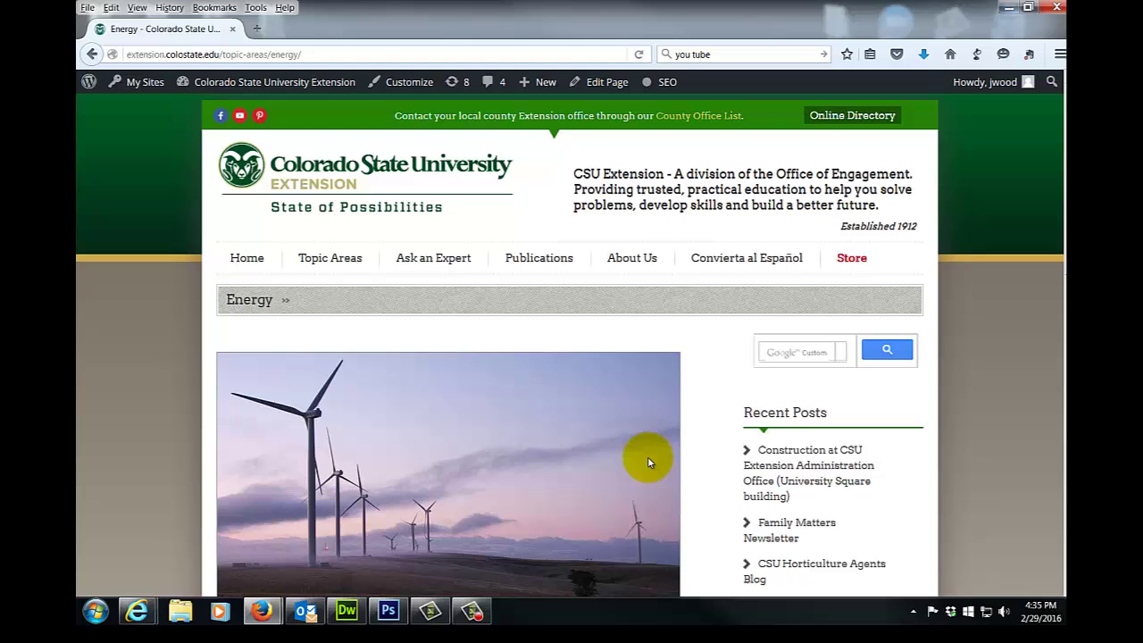